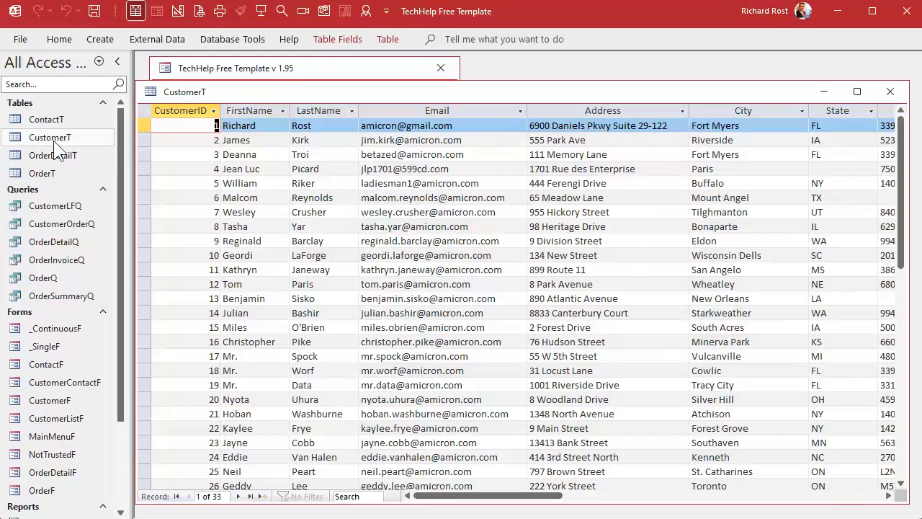
# Look at the CustomerSince column in the customer table, and close the table
pyautogui.moveTo(494, 496); pyautogui.dragTo(648, 496)
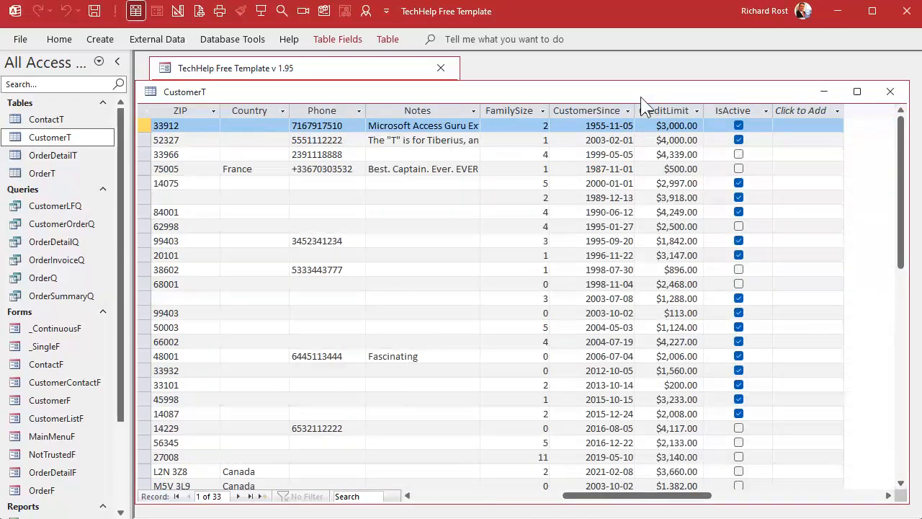
pyautogui.click(606, 110)
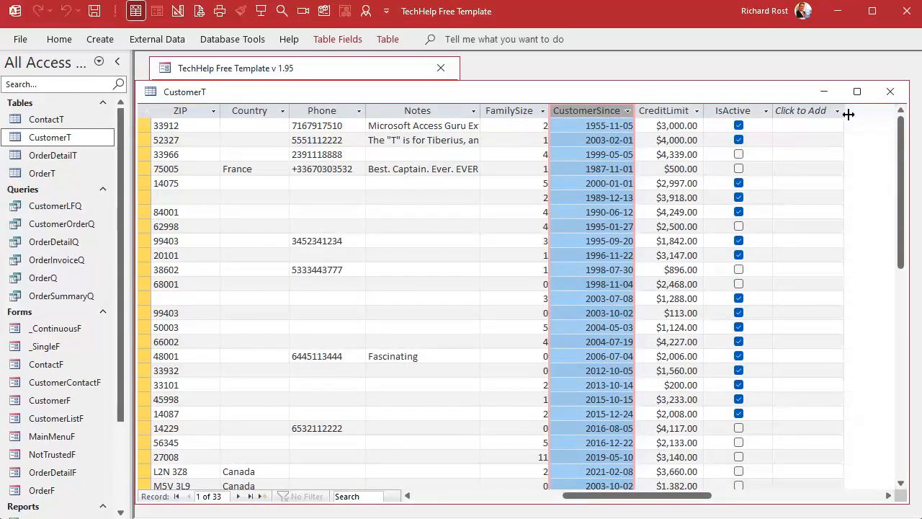
pyautogui.click(890, 92)
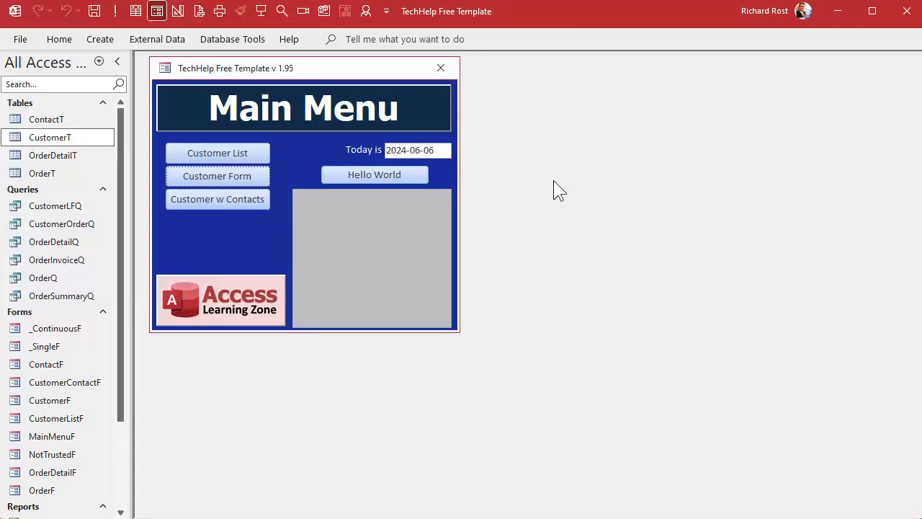
# Create a new query based on CustomerT with the CustomerID and CustomerSince fields
pyautogui.click(101, 39)
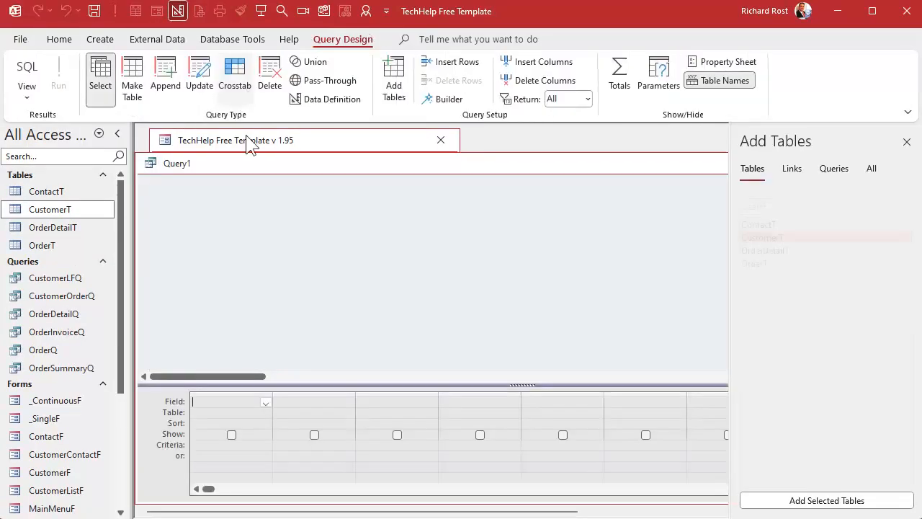
pyautogui.click(238, 85)
pyautogui.moveTo(255, 162); pyautogui.dragTo(260, 145)
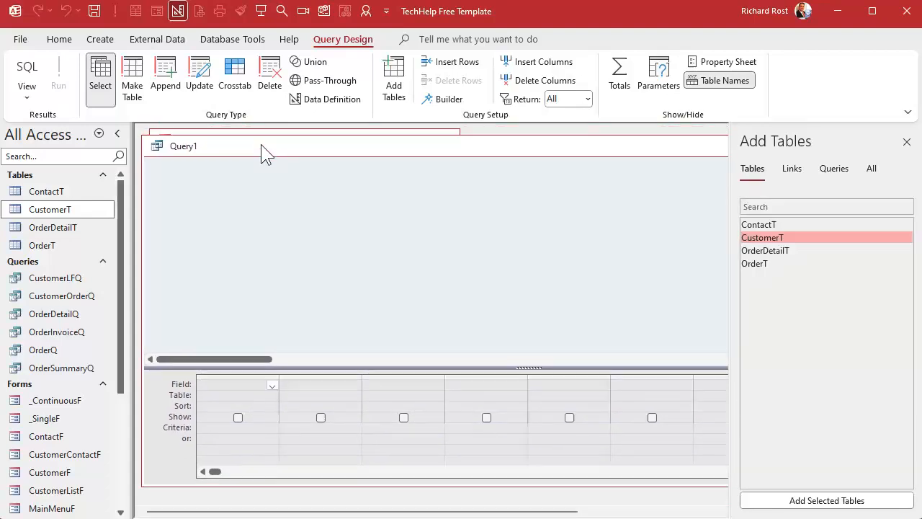
pyautogui.doubleClick(794, 238)
pyautogui.doubleClick(229, 207)
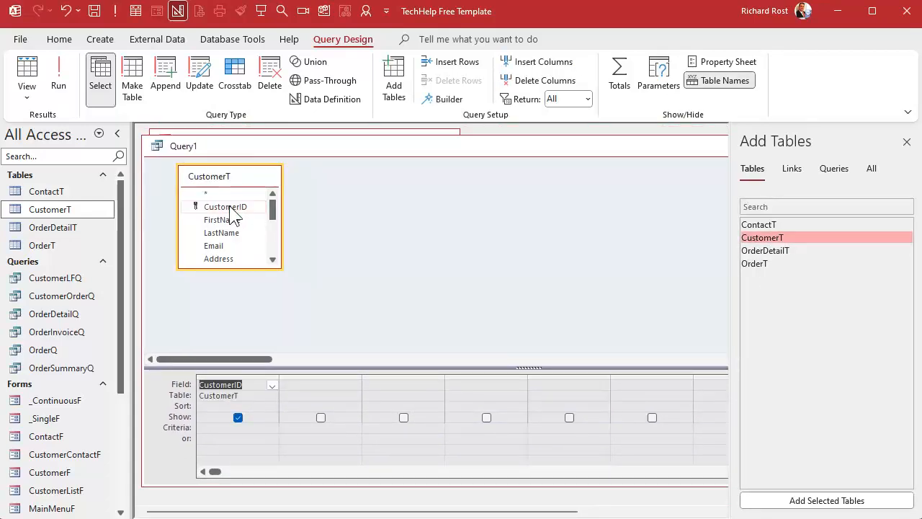
pyautogui.moveTo(273, 211); pyautogui.dragTo(276, 273)
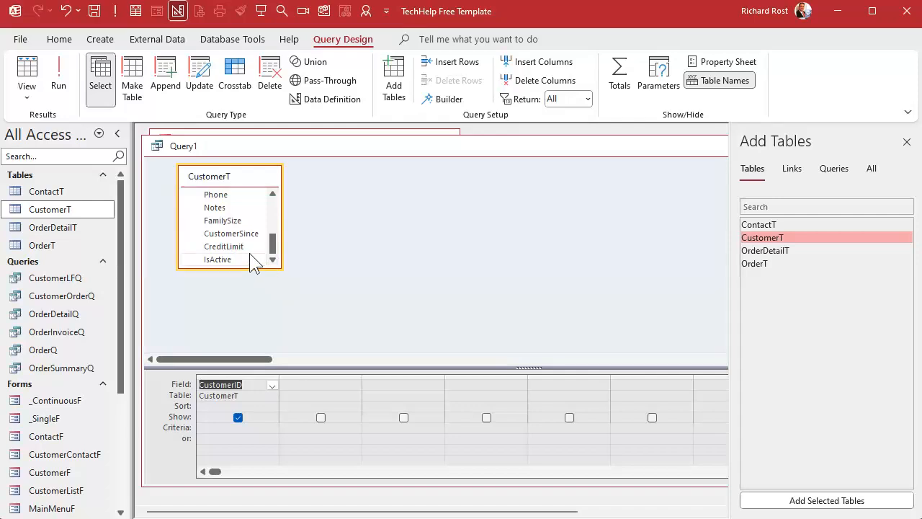
pyautogui.click(242, 233)
pyautogui.doubleClick(242, 233)
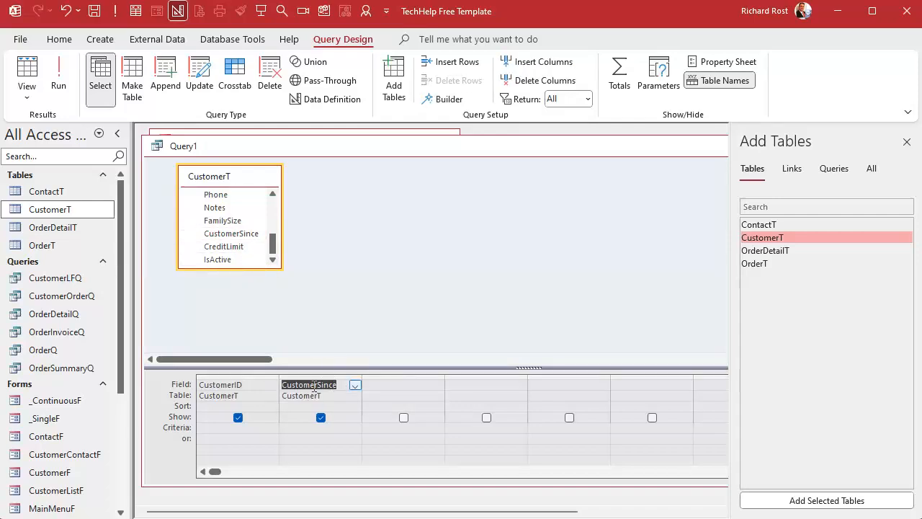
# Give the CustomerSince field the alias DOB in the query
pyautogui.write('DOB:')
pyautogui.press('Tab')
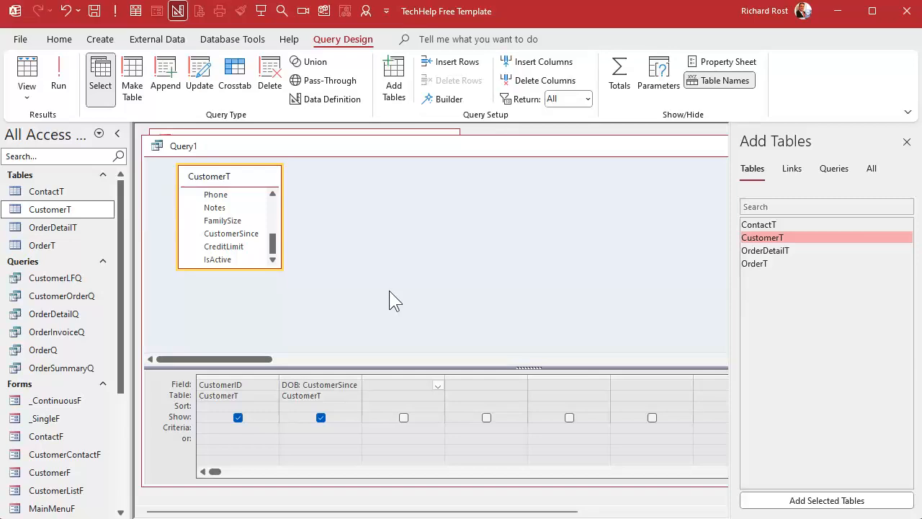
pyautogui.click(338, 385)
pyautogui.hotkey('shift', 'F2')
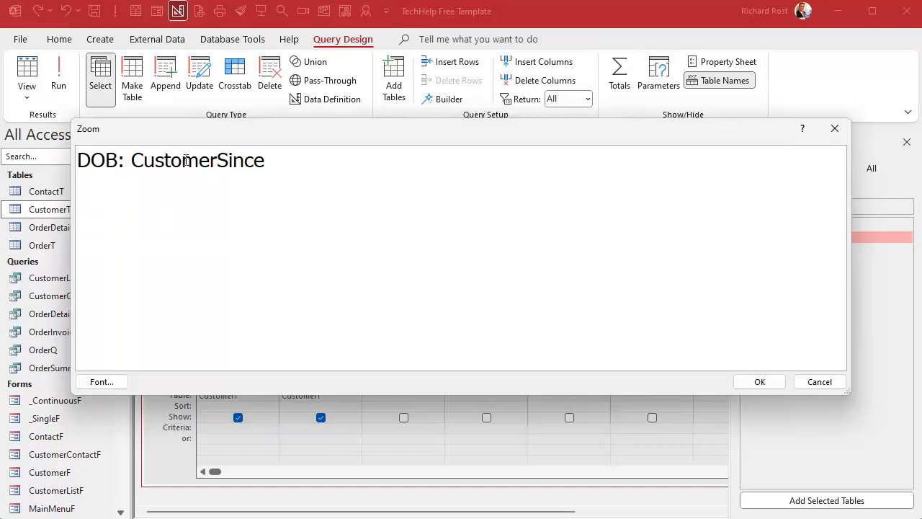
pyautogui.click(768, 383)
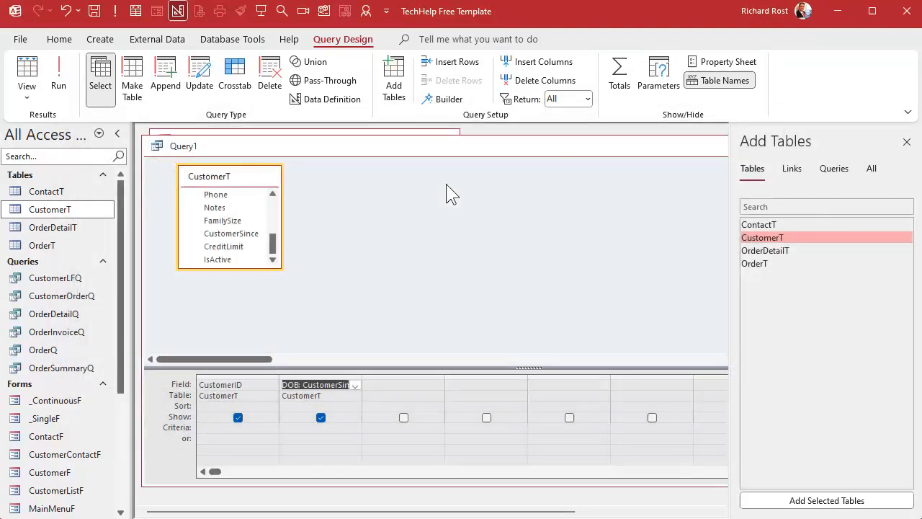
# Run the query and select the last four records in its results
pyautogui.click(63, 66)
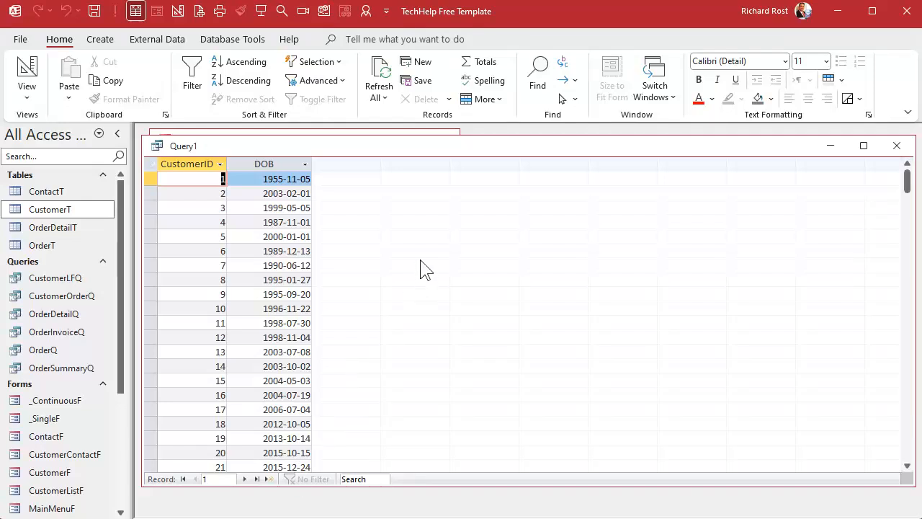
pyautogui.scroll(-3, 425, 270)
pyautogui.scroll(-3, 425, 270)
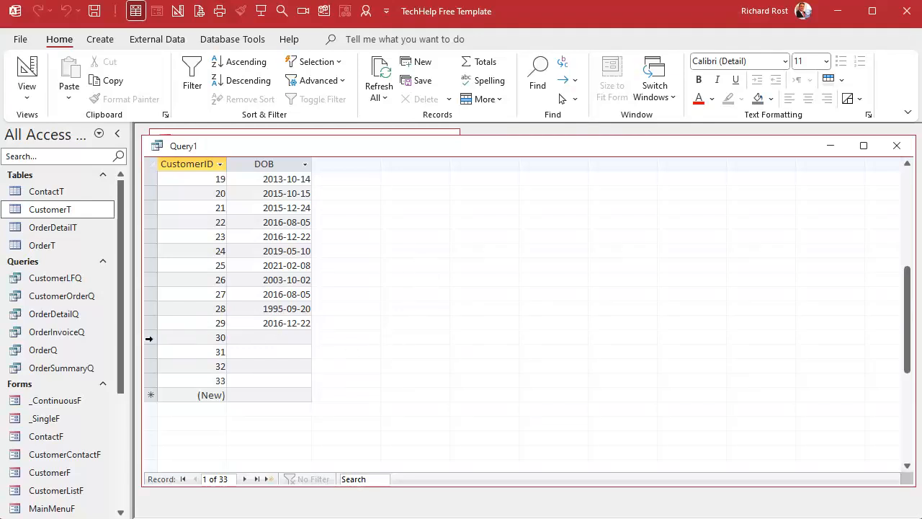
pyautogui.moveTo(151, 337); pyautogui.dragTo(208, 384)
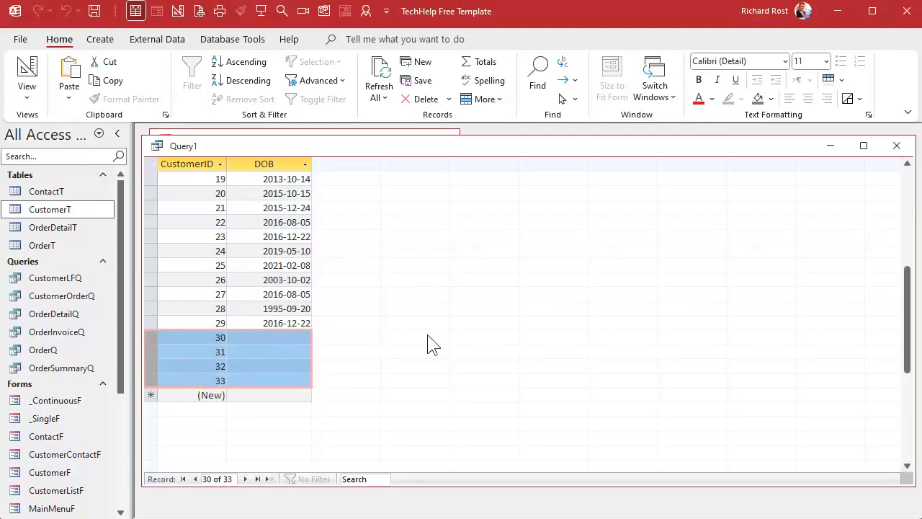
# Check the CustomerSince values of the last four customers in CustomerT, and close the table
pyautogui.doubleClick(61, 207)
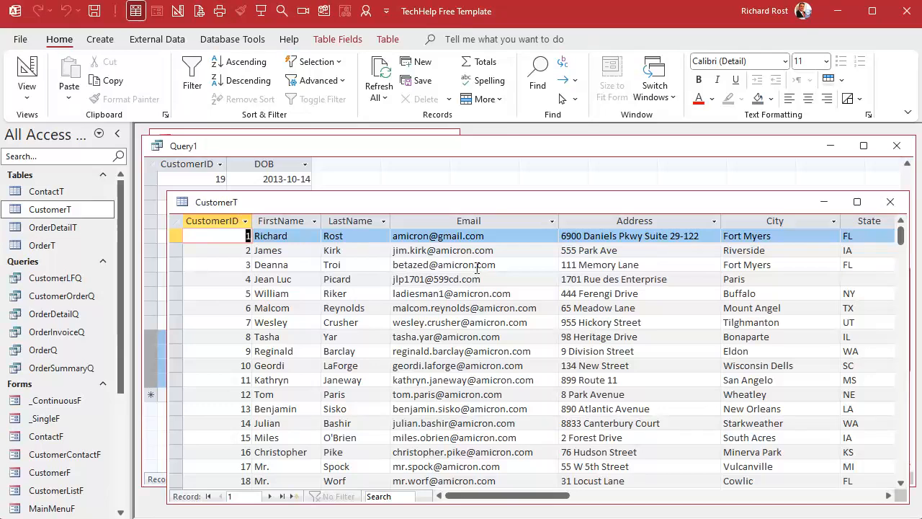
pyautogui.scroll(-7, 477, 268)
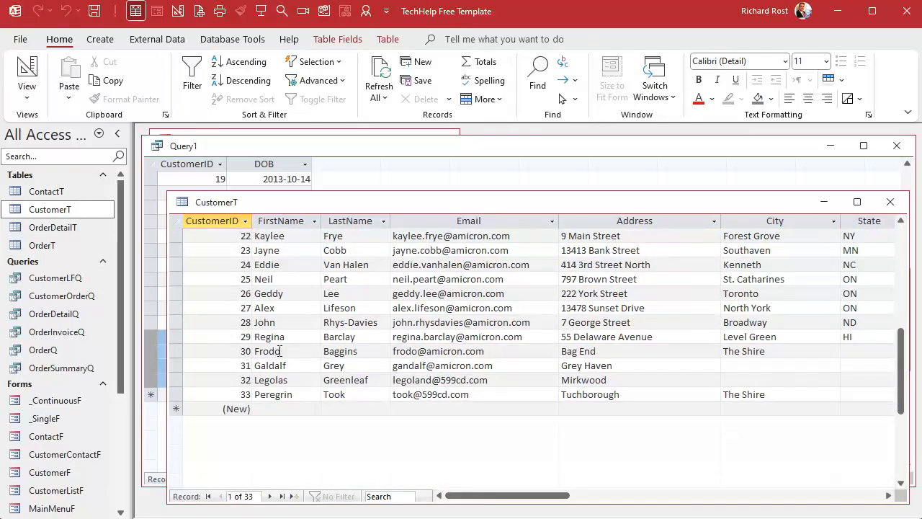
pyautogui.moveTo(177, 351); pyautogui.dragTo(177, 394)
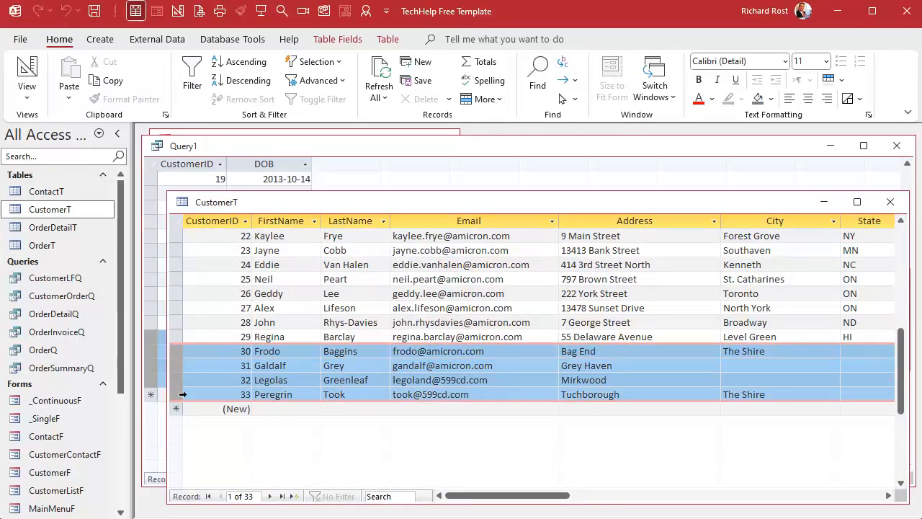
pyautogui.moveTo(527, 495); pyautogui.dragTo(672, 495)
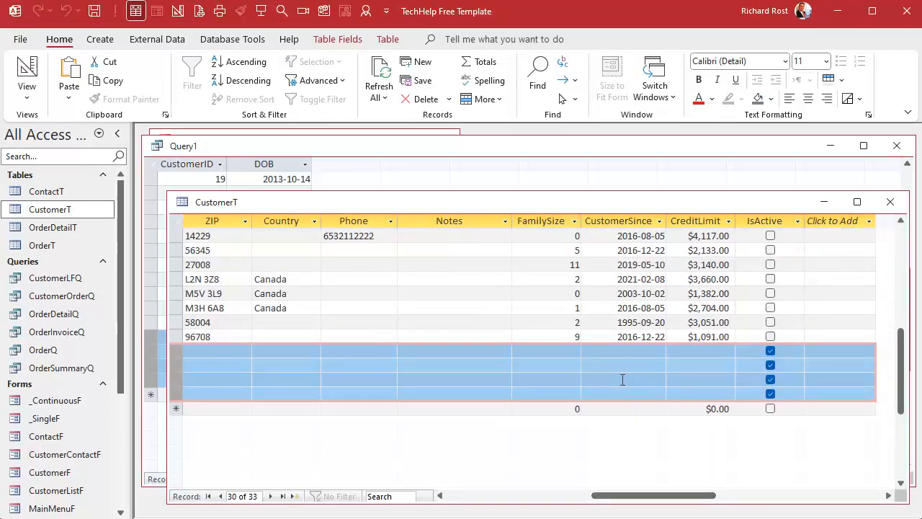
pyautogui.click(891, 204)
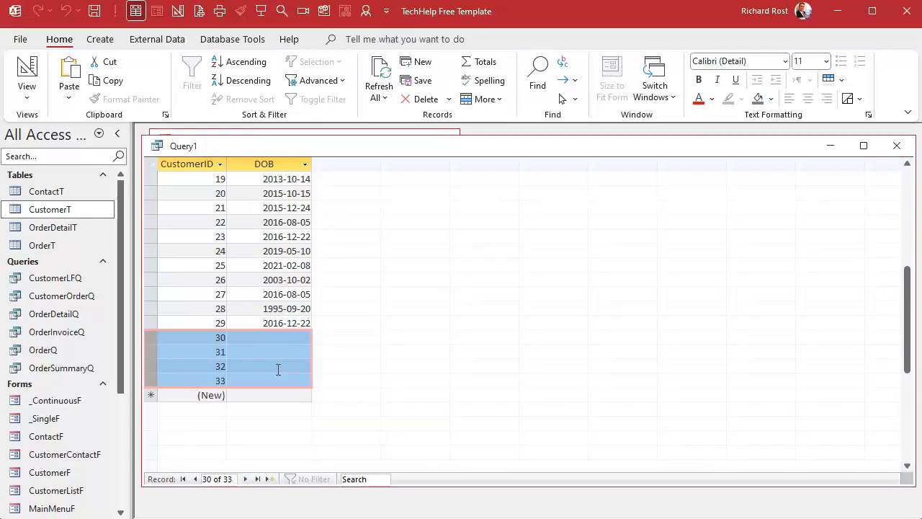
# Add the criterion Is Not Null to the DOB column, run the query and look through the records
pyautogui.rightClick(350, 149)
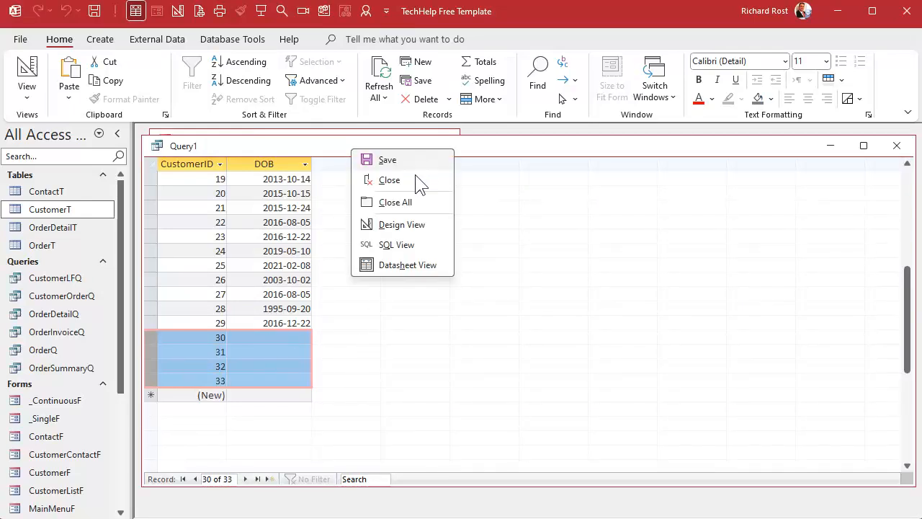
pyautogui.click(405, 224)
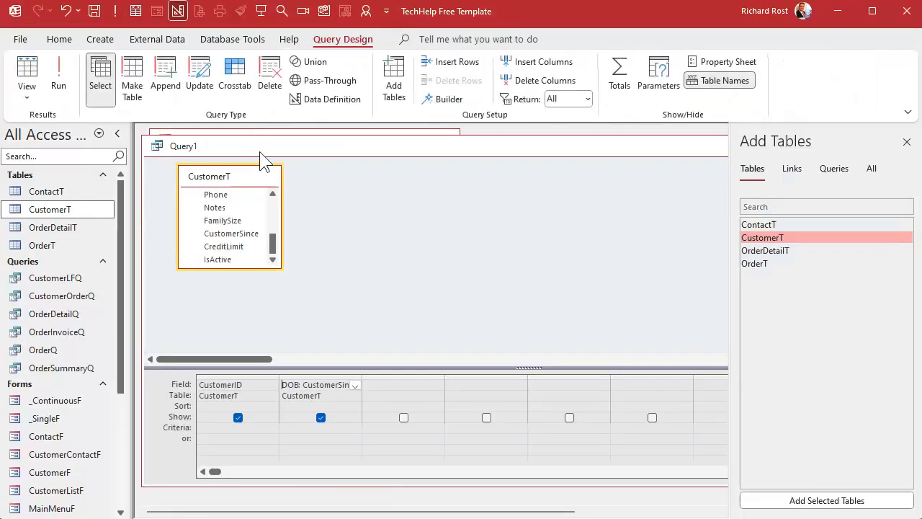
pyautogui.click(298, 427)
pyautogui.write('is not nyu')
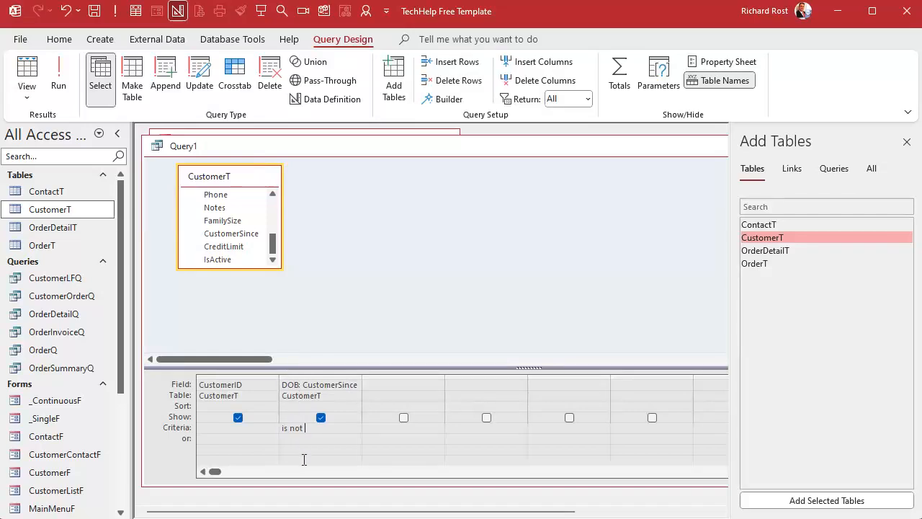
pyautogui.press('BackSpace')
pyautogui.press('BackSpace')
pyautogui.write('ull')
pyautogui.press('Tab')
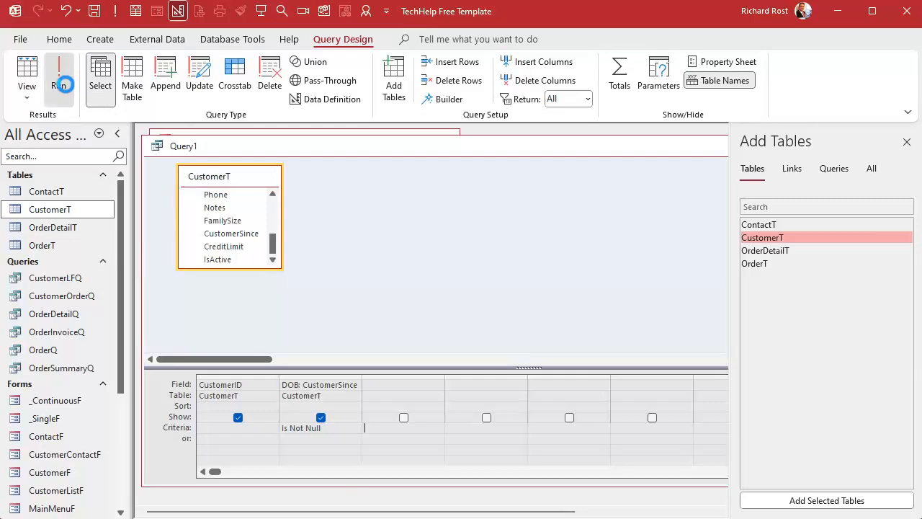
pyautogui.click(59, 75)
pyautogui.scroll(-2, 360, 299)
pyautogui.scroll(-2, 362, 301)
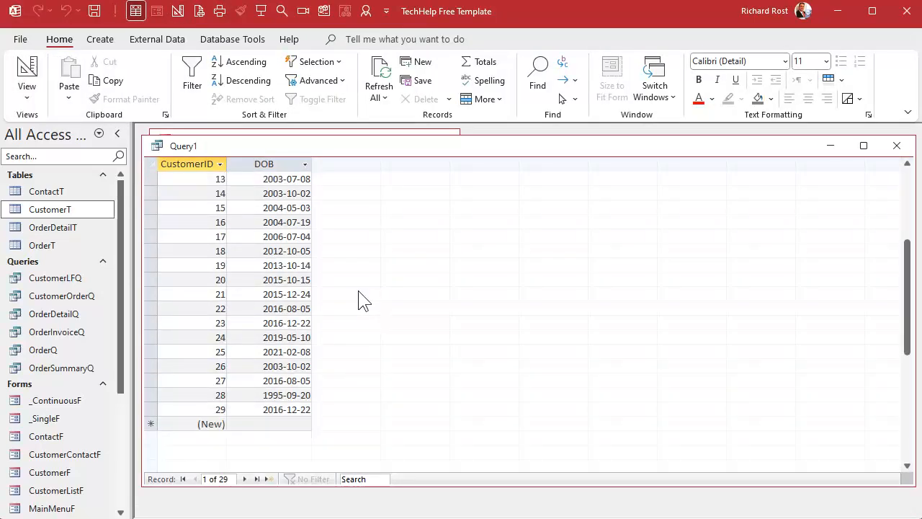
pyautogui.scroll(4, 364, 300)
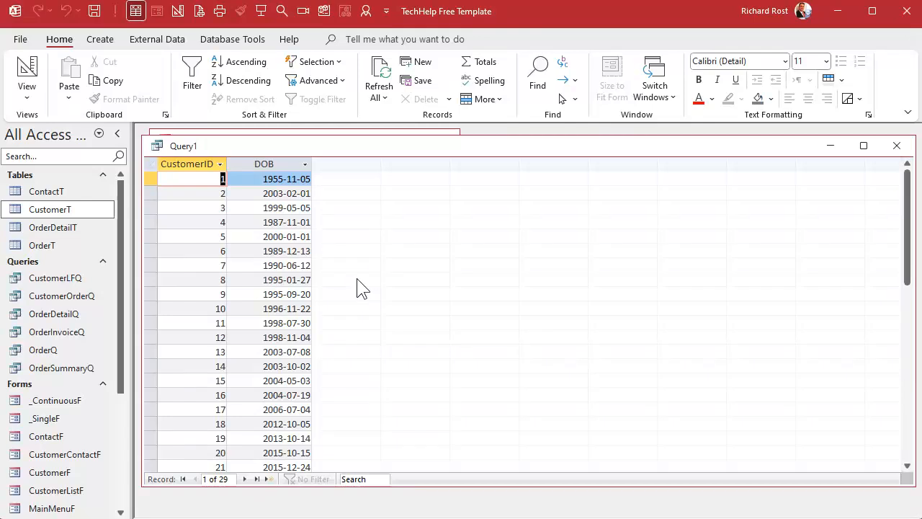
# Add a calculated column M: Month([DOB]) after DOB and run the query
pyautogui.click(26, 72)
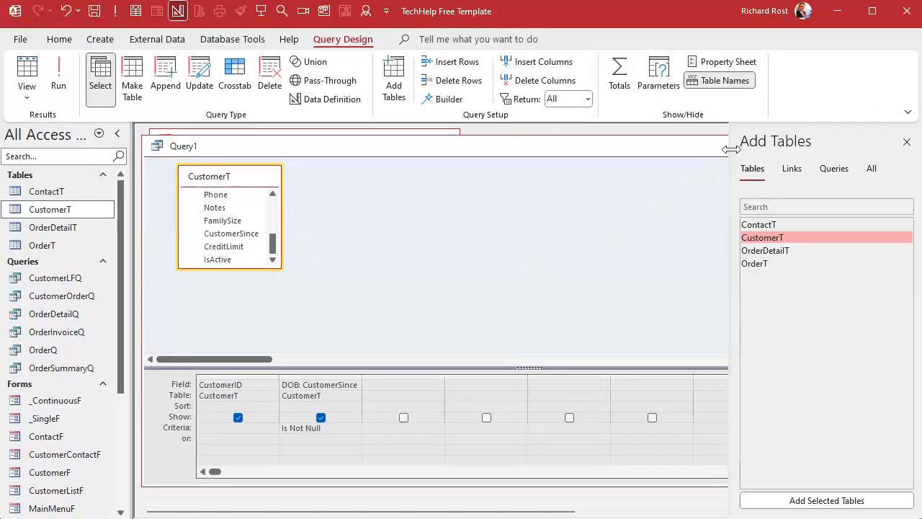
pyautogui.click(907, 142)
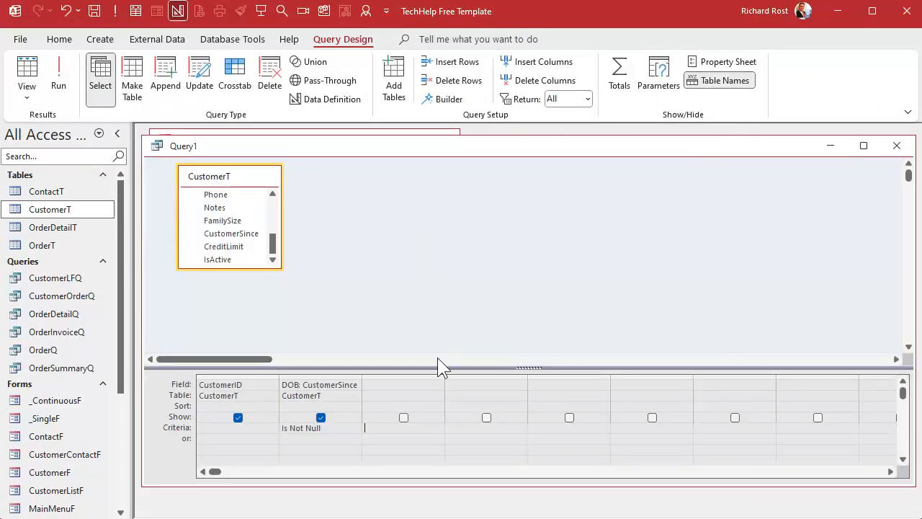
pyautogui.click(405, 385)
pyautogui.write('M: Month([DOB])')
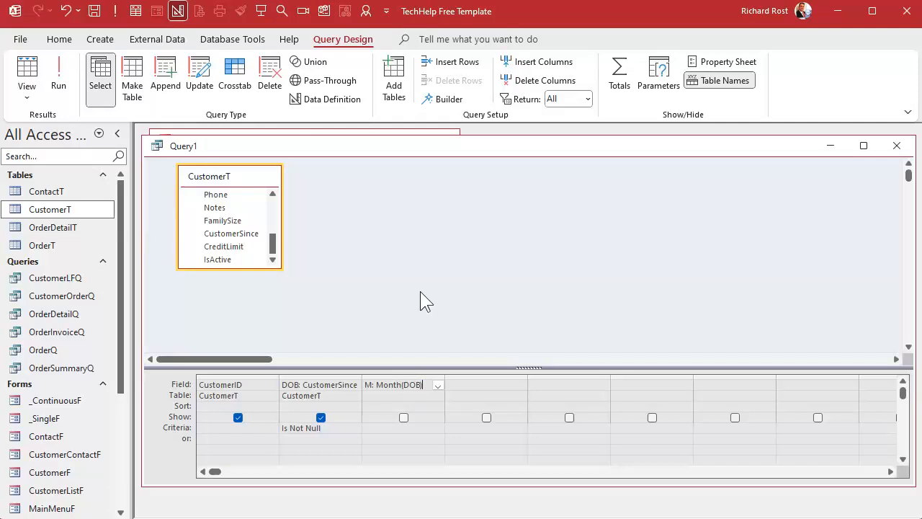
pyautogui.press('Tab')
pyautogui.click(59, 72)
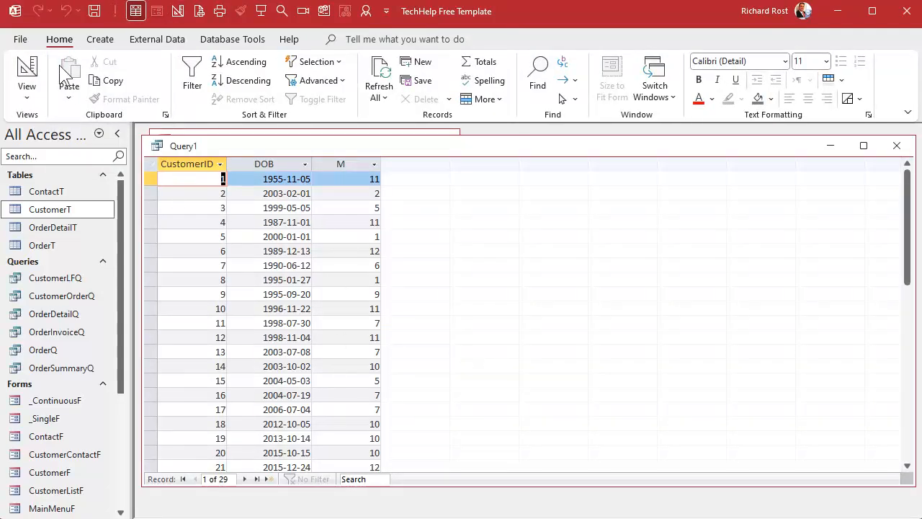
# Add a calculated column D: Day([DOB]) after the month column and run the query
pyautogui.click(27, 66)
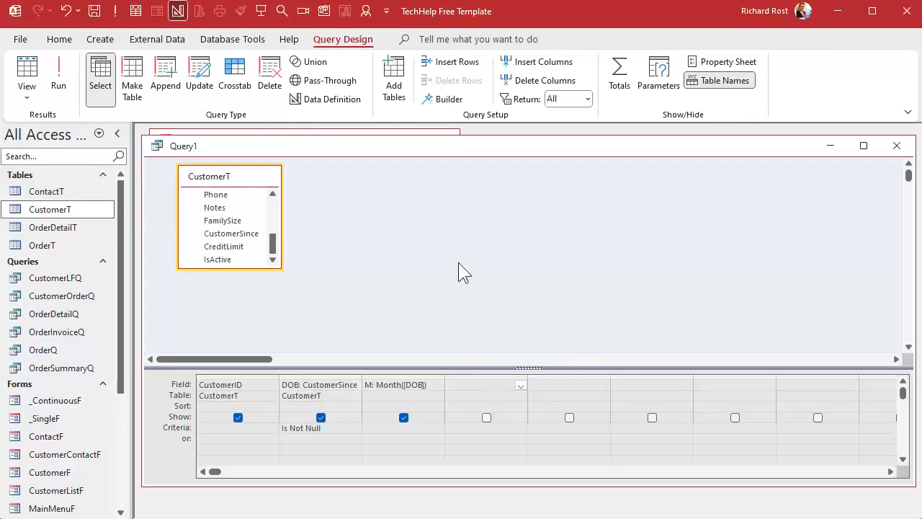
pyautogui.write('D: Day(DOB')
pyautogui.write(')')
pyautogui.press('Tab')
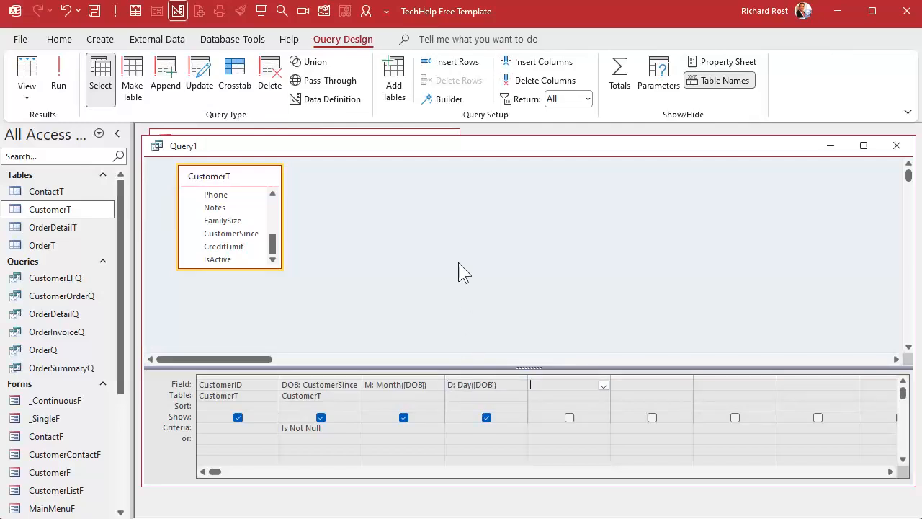
pyautogui.click(60, 86)
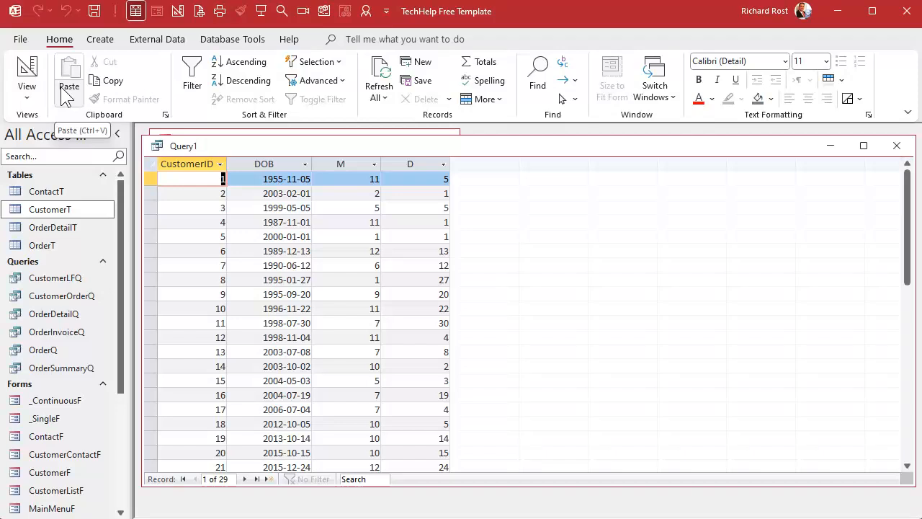
# Add a calculated column Y: Year(Date()), run the query to review the results, and return to its design
pyautogui.click(27, 75)
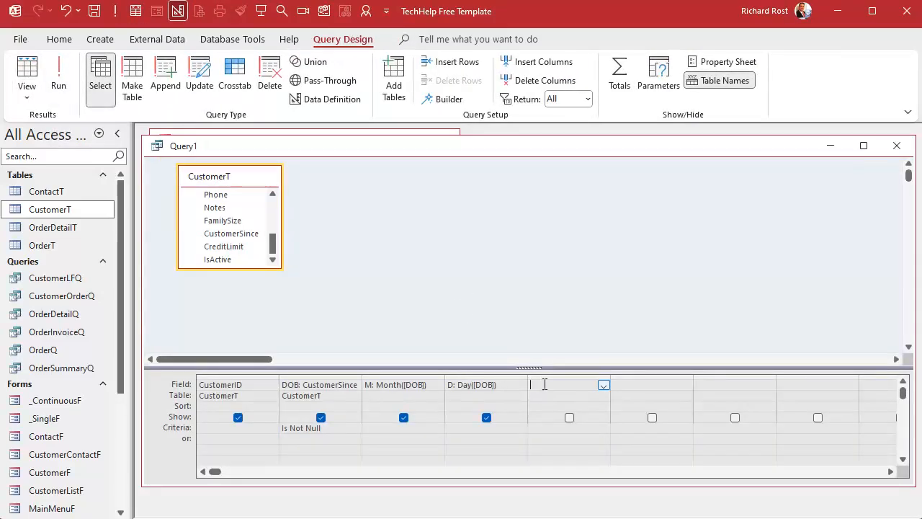
pyautogui.write('Y: Year(Date())')
pyautogui.press('Tab')
pyautogui.click(58, 75)
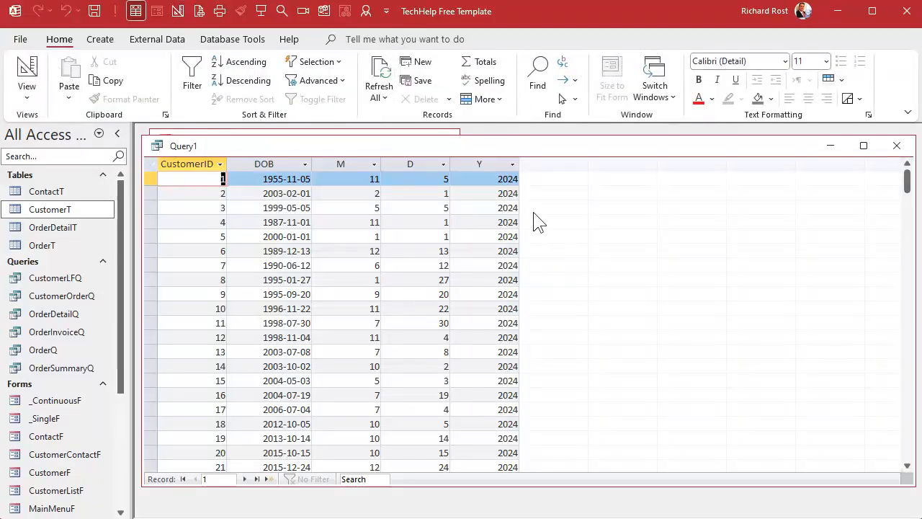
pyautogui.scroll(-5, 488, 348)
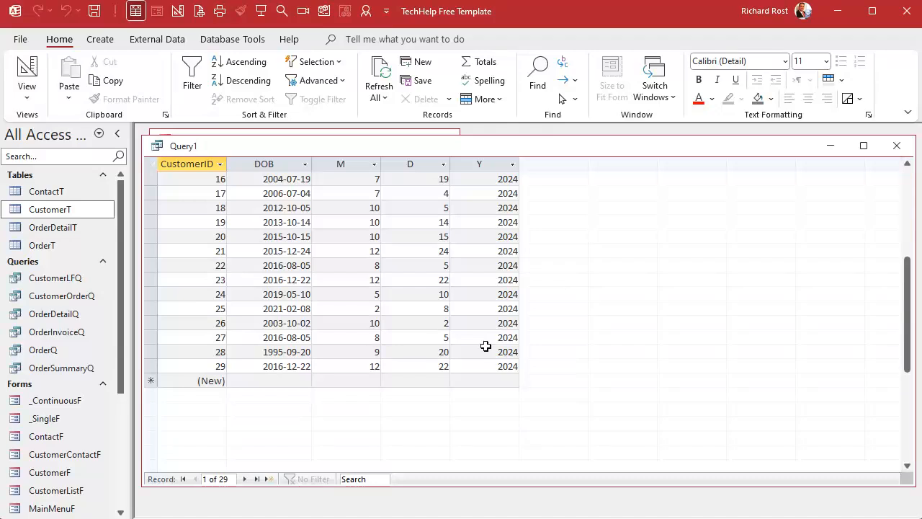
pyautogui.scroll(5, 485, 346)
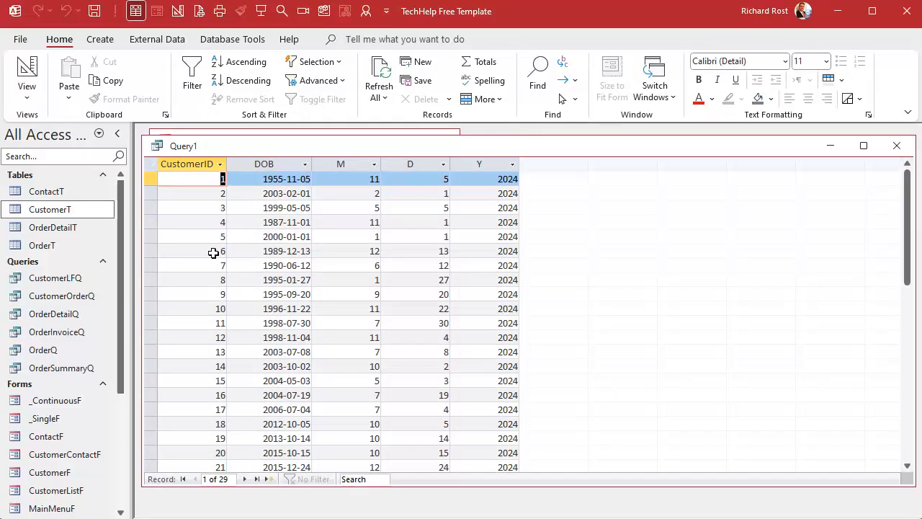
pyautogui.click(27, 72)
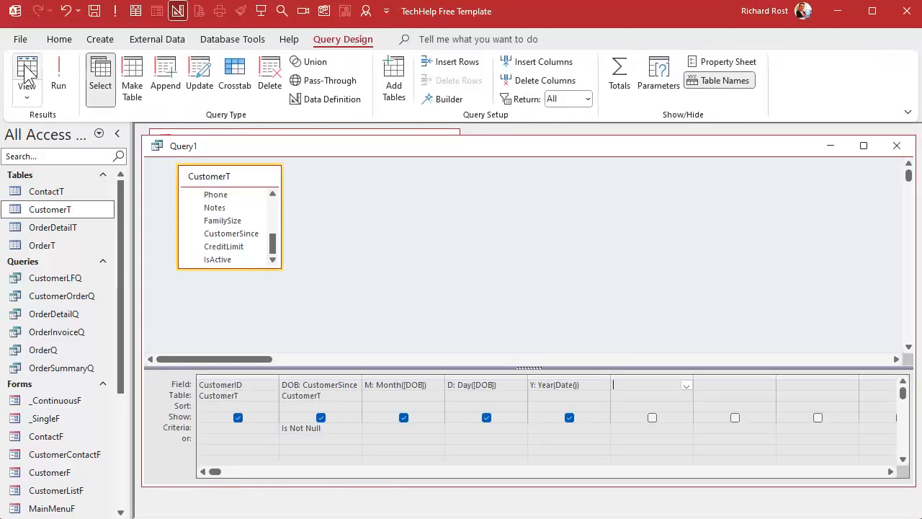
# Add a calculated column BirthdayThisYear: DateSerial(Y,M,D) after the year column and run the query
pyautogui.click(642, 384)
pyautogui.hotkey('shift', 'F2')
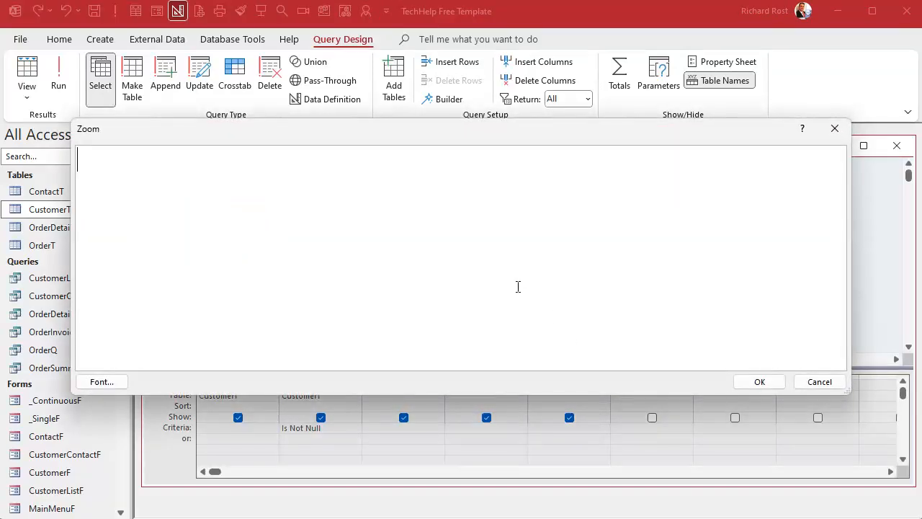
pyautogui.write('BirthdayT')
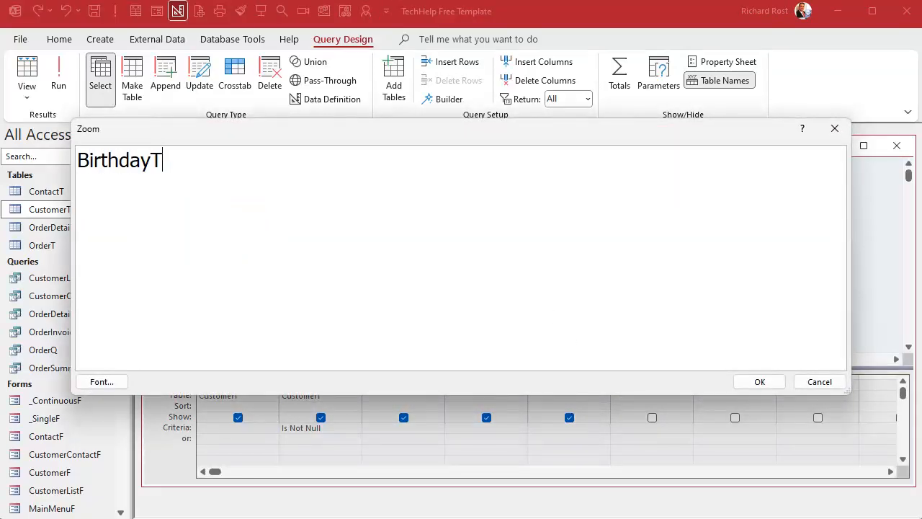
pyautogui.write('hisYear: DateSear')
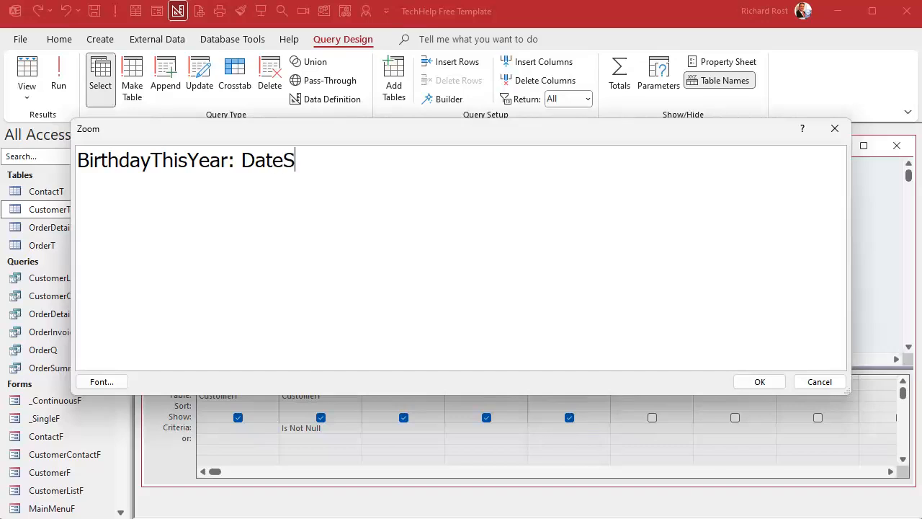
pyautogui.press('BackSpace')
pyautogui.press('BackSpace')
pyautogui.write('rial(')
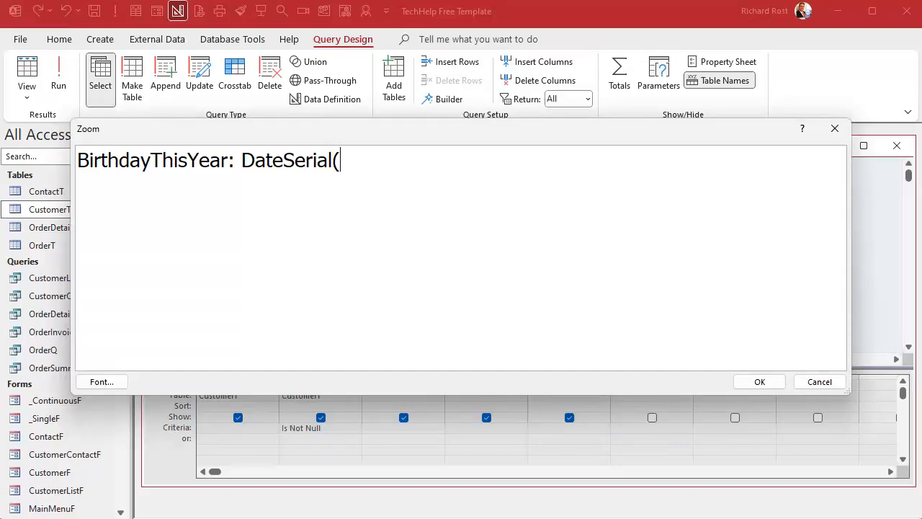
pyautogui.write('Y,M,D)')
pyautogui.press('Tab')
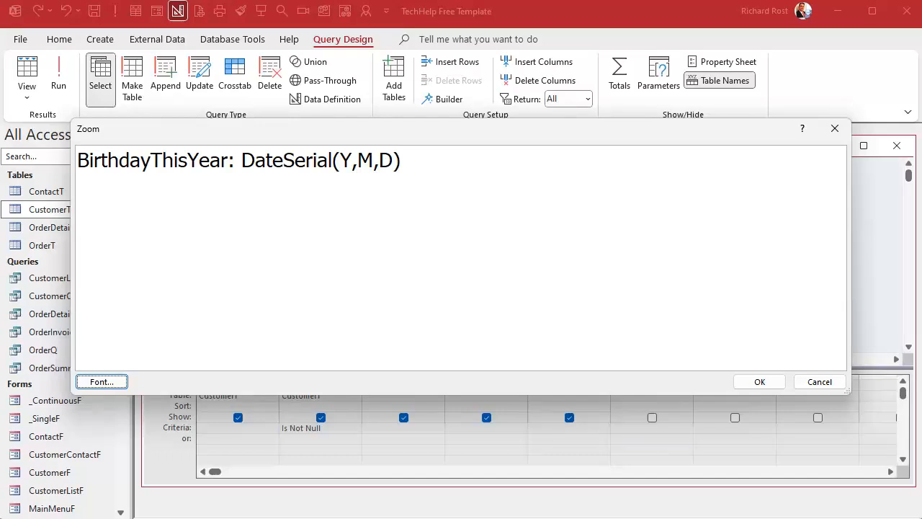
pyautogui.click(776, 383)
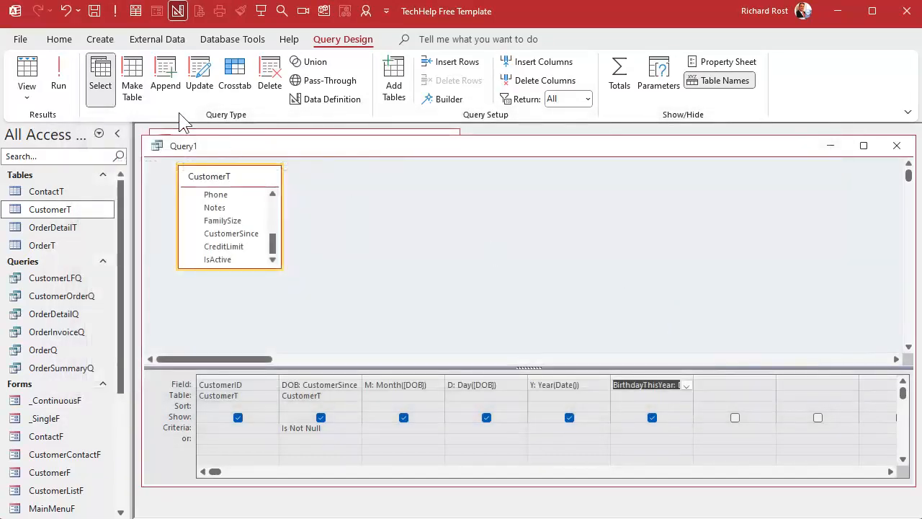
pyautogui.click(64, 75)
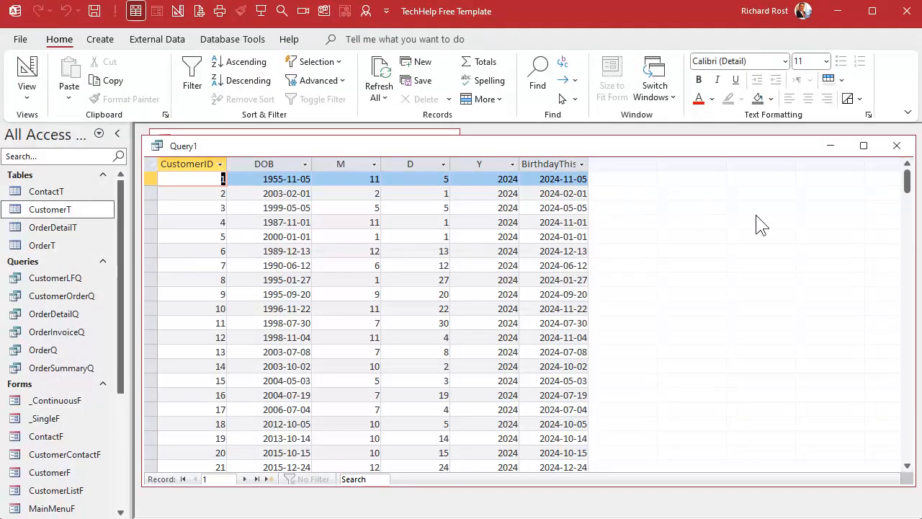
# Widen the BirthdayThisYear column to fit its heading and save the query as BirthdayQ
pyautogui.moveTo(589, 165); pyautogui.dragTo(620, 164)
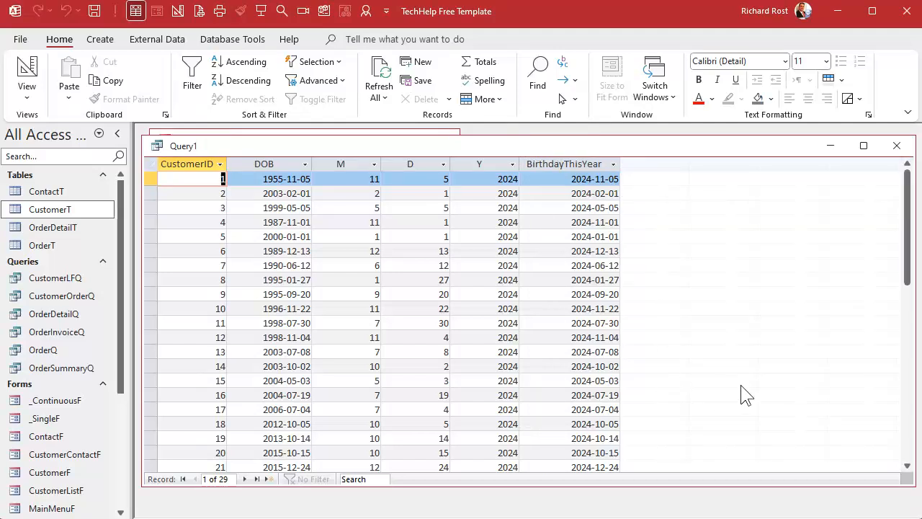
pyautogui.hotkey('ctrl', 's')
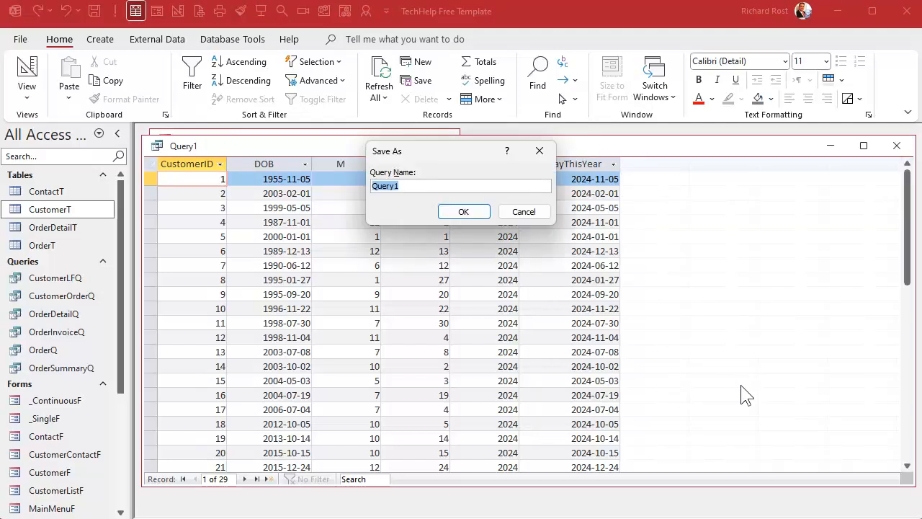
pyautogui.write('BirthdayQ')
pyautogui.press('Return')
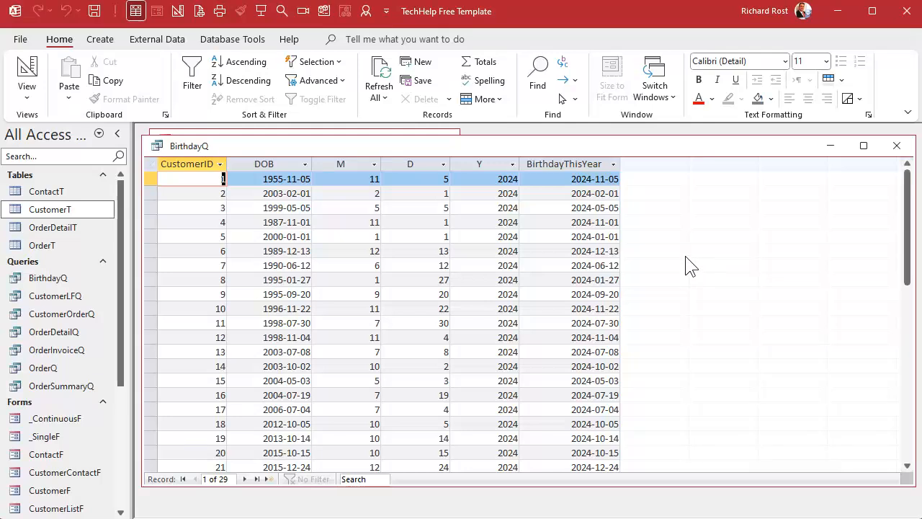
# Try running BirthdayQ with the criterion >Date() on the BirthdayThisYear column, and remove the criterion again
pyautogui.scroll(-5, 687, 264)
pyautogui.scroll(5, 687, 263)
pyautogui.rightClick(453, 146)
pyautogui.click(496, 219)
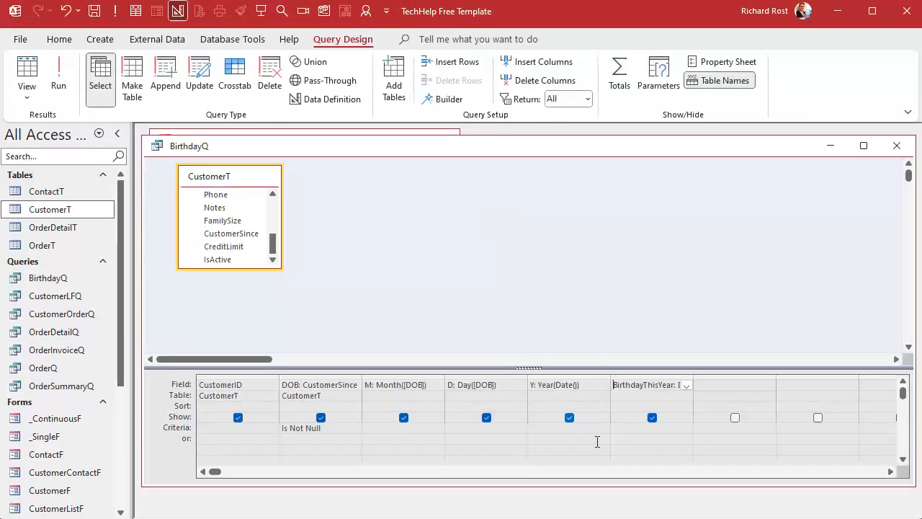
pyautogui.click(627, 429)
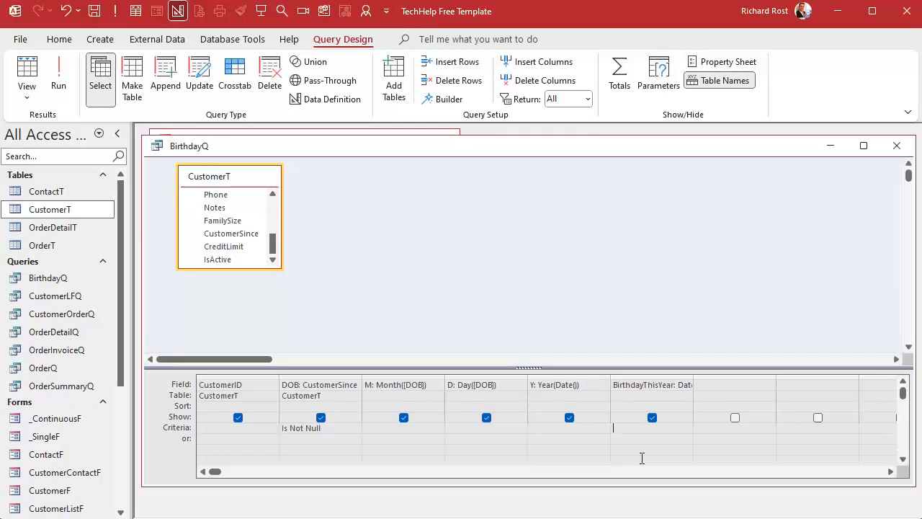
pyautogui.write('>Date()')
pyautogui.click(59, 78)
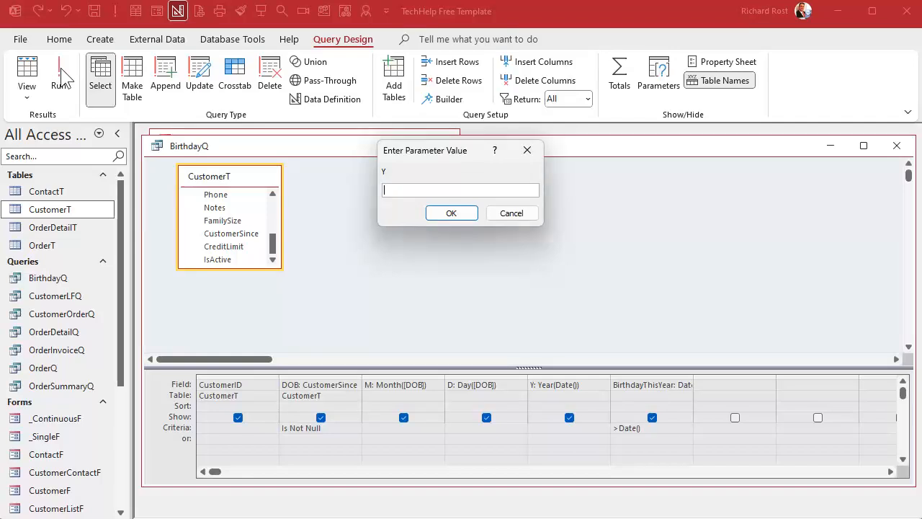
pyautogui.click(531, 214)
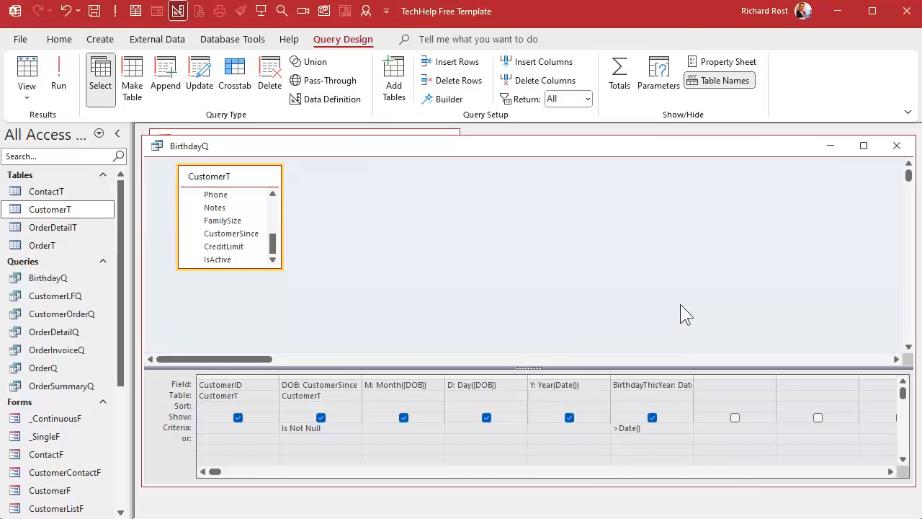
pyautogui.moveTo(651, 428); pyautogui.dragTo(602, 429)
pyautogui.press('Delete')
# Close BirthdayQ and create a new query that uses BirthdayQ as its source
pyautogui.click(897, 148)
pyautogui.click(101, 39)
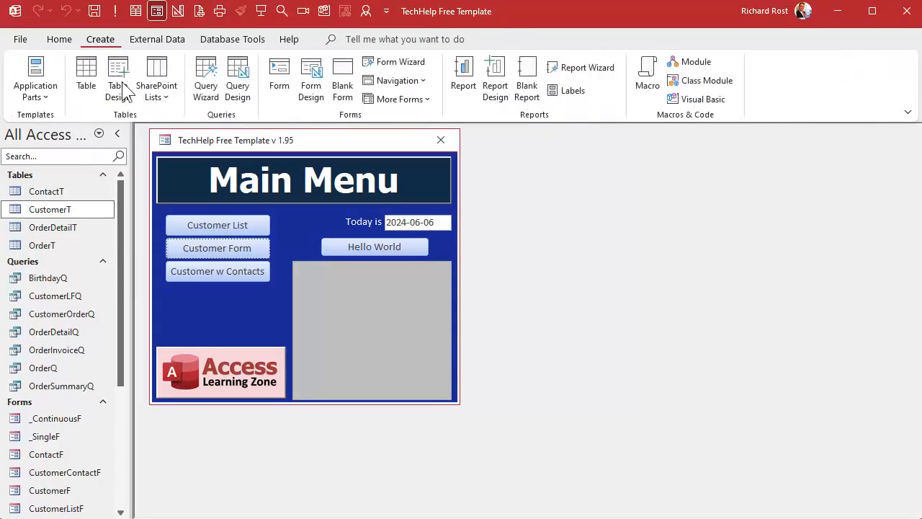
pyautogui.click(245, 92)
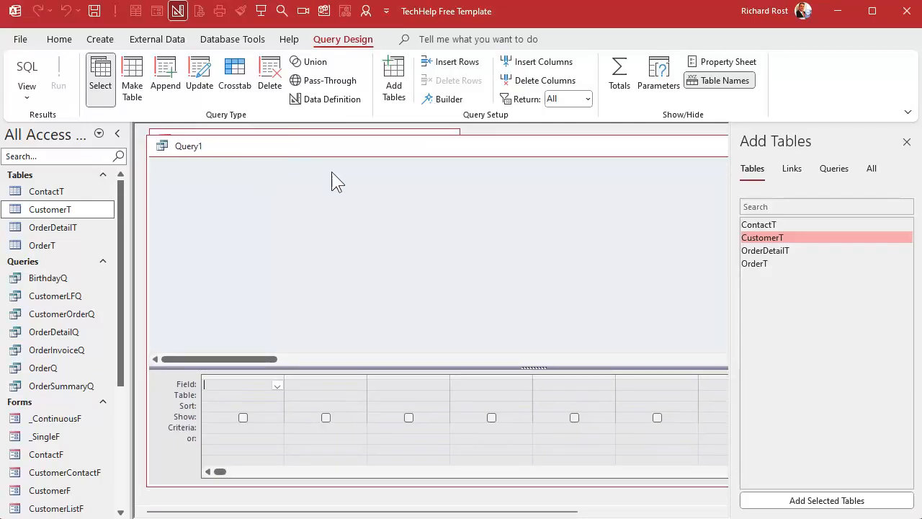
pyautogui.click(830, 170)
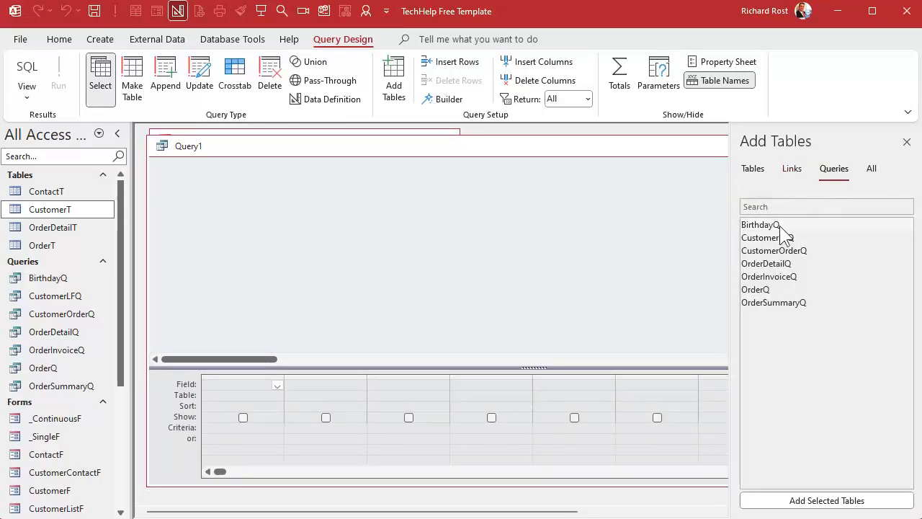
pyautogui.doubleClick(778, 224)
pyautogui.click(906, 141)
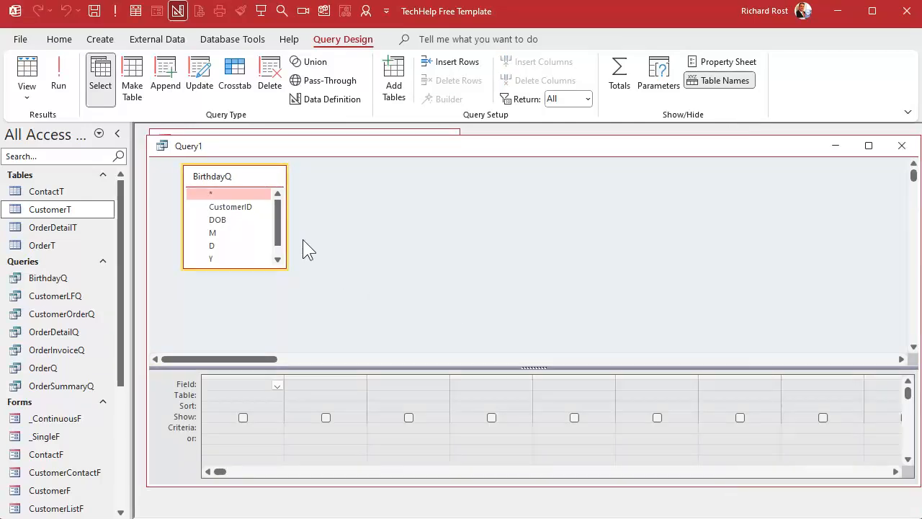
# Add the CustomerID and BirthdayThisYear fields to the new query and run it
pyautogui.doubleClick(235, 208)
pyautogui.scroll(-1, 263, 245)
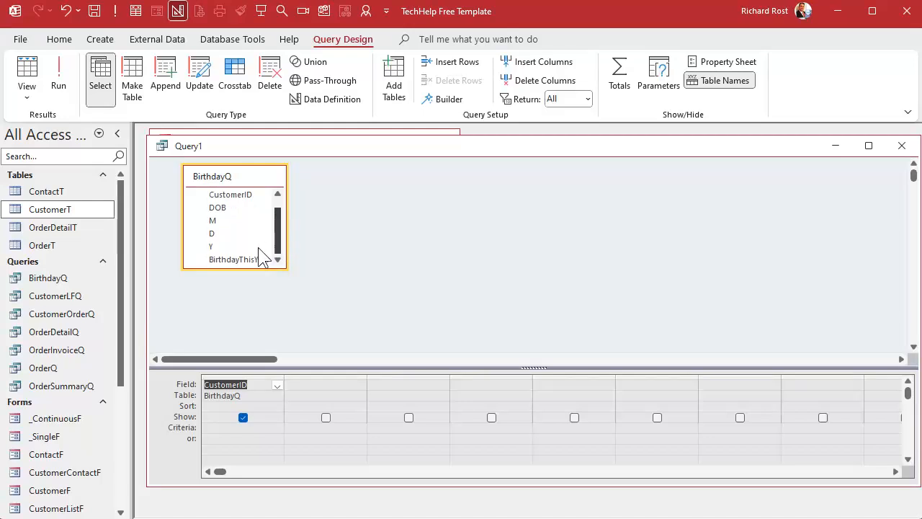
pyautogui.doubleClick(239, 260)
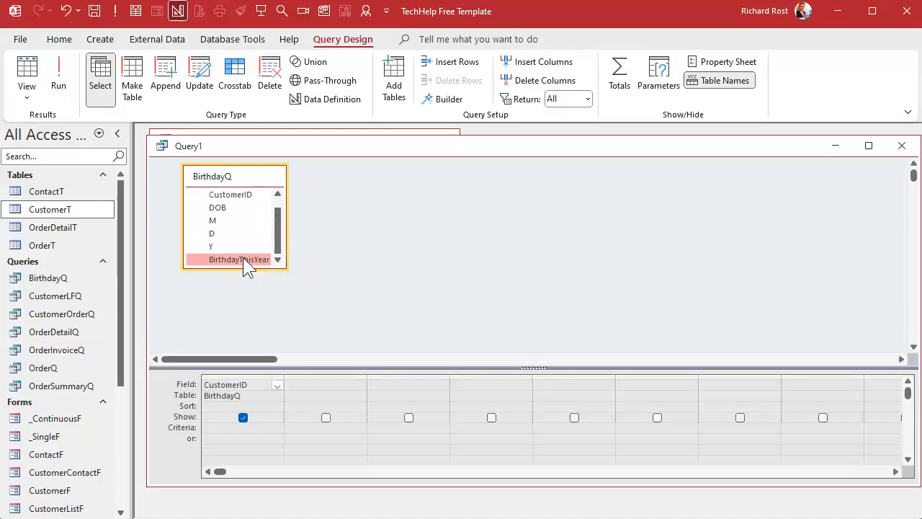
pyautogui.click(60, 72)
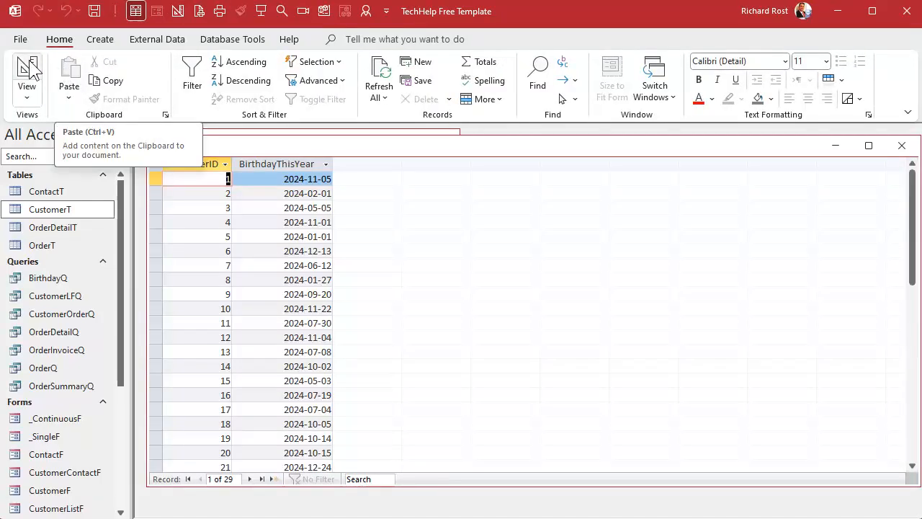
# Add the criterion >Date() to the BirthdayThisYear column of the new query and run it
pyautogui.click(27, 72)
pyautogui.click(337, 385)
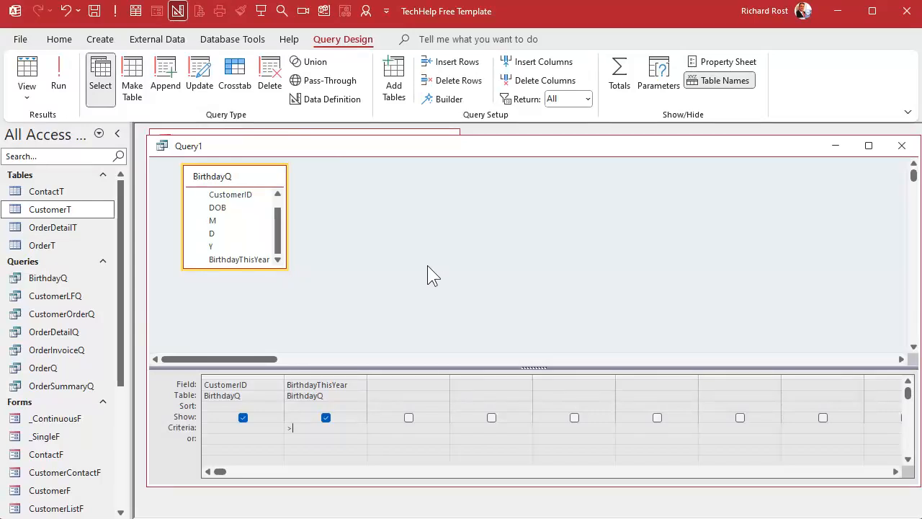
pyautogui.write('>Date()')
pyautogui.press('Tab')
pyautogui.click(58, 85)
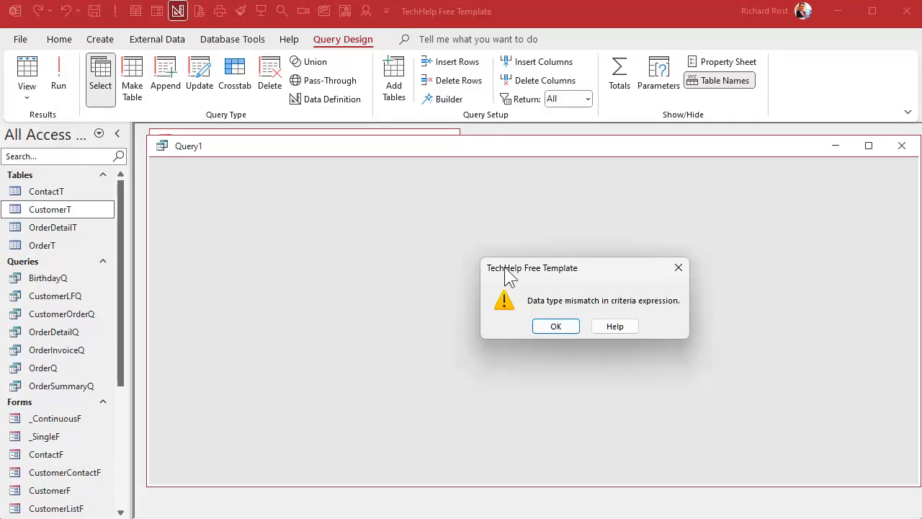
pyautogui.click(562, 326)
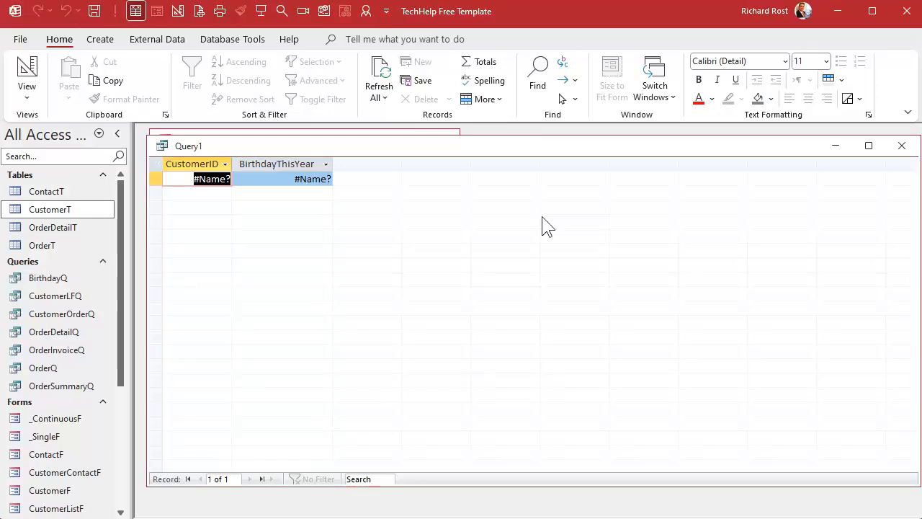
# Open BirthdayQ, check its BirthdayThisYear values and its design for problems, and close it
pyautogui.click(26, 72)
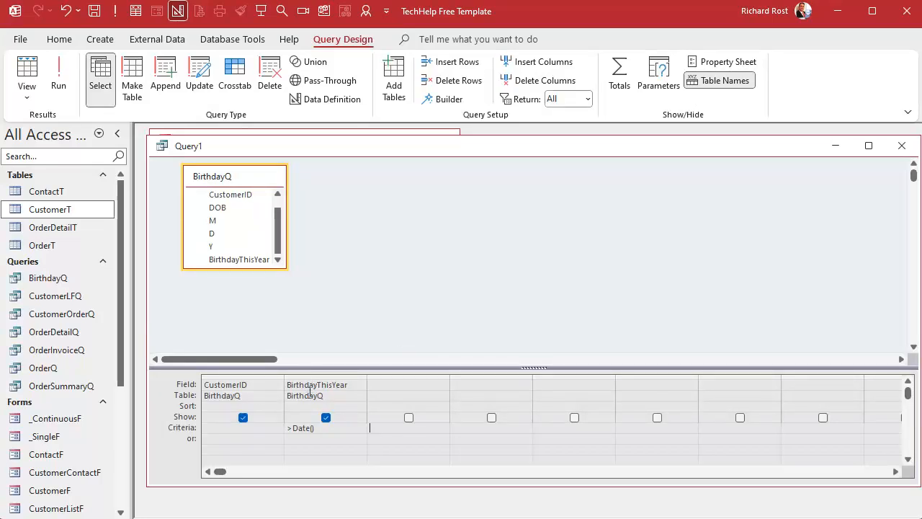
pyautogui.doubleClick(50, 277)
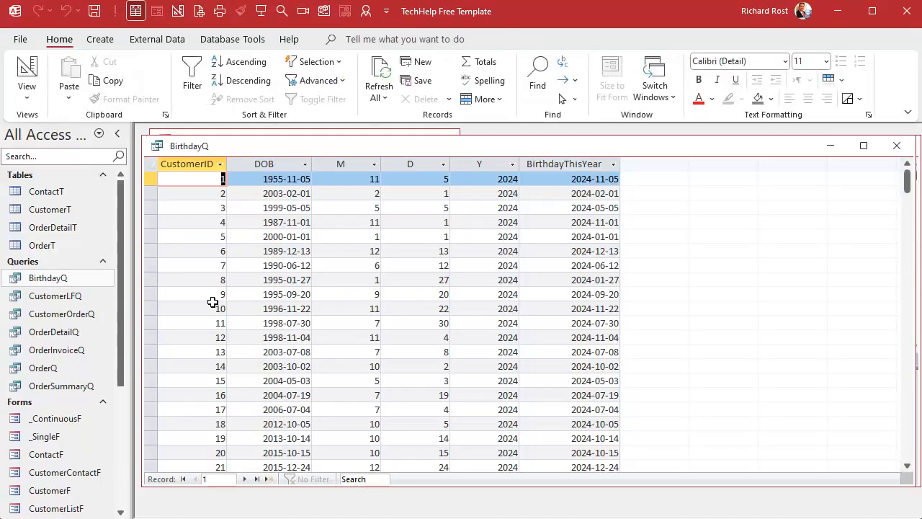
pyautogui.click(565, 163)
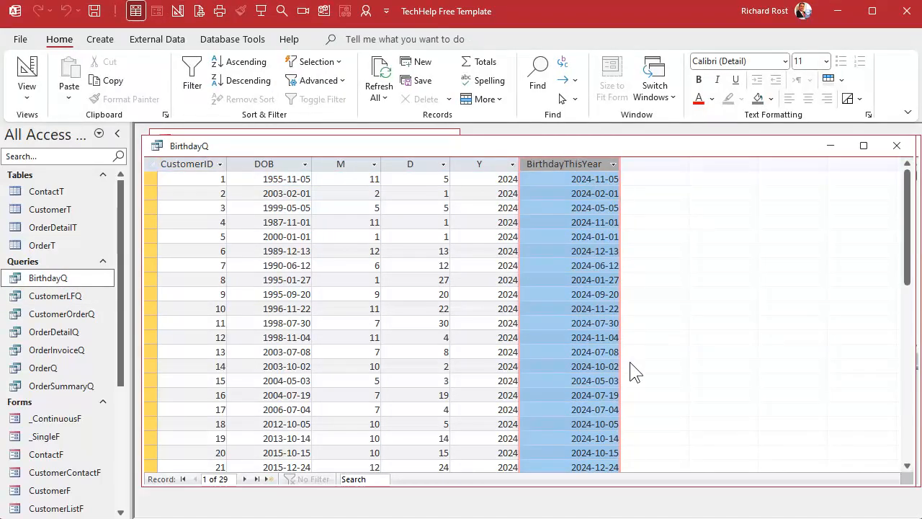
pyautogui.click(601, 308)
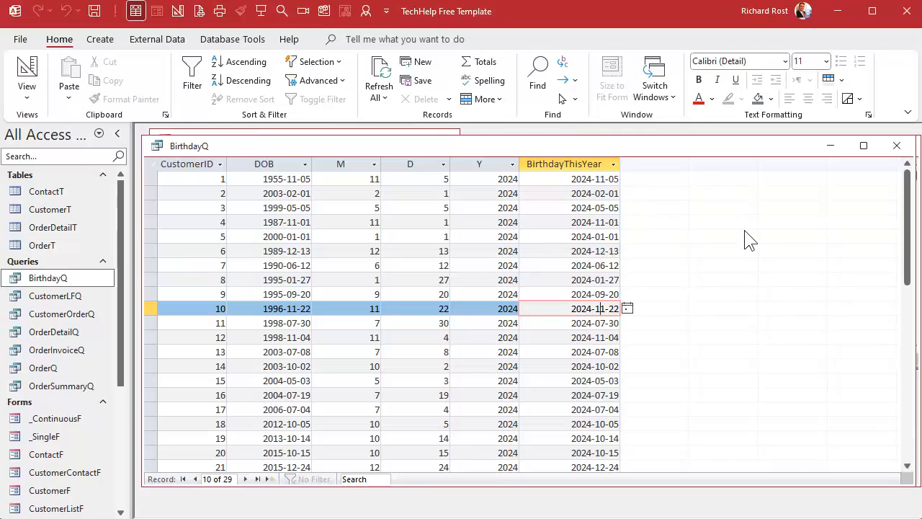
pyautogui.scroll(-5, 628, 268)
pyautogui.scroll(5, 627, 268)
pyautogui.click(26, 72)
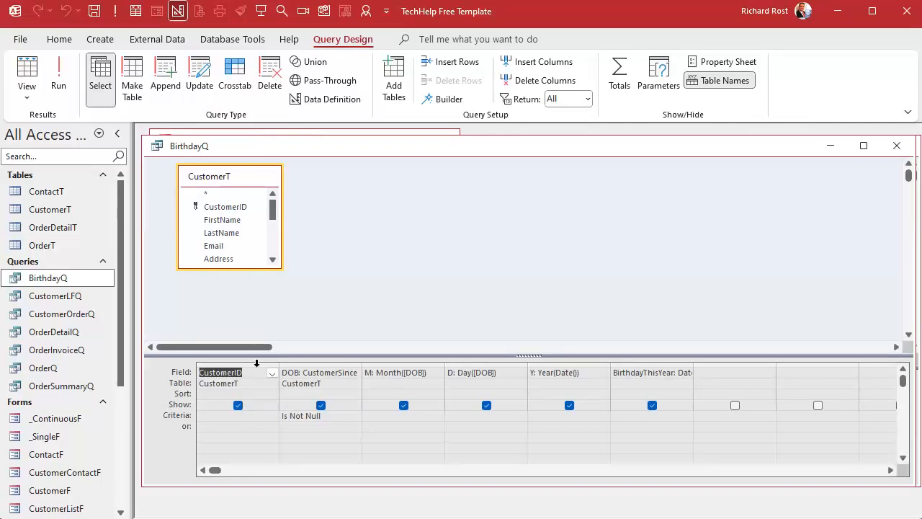
pyautogui.click(395, 224)
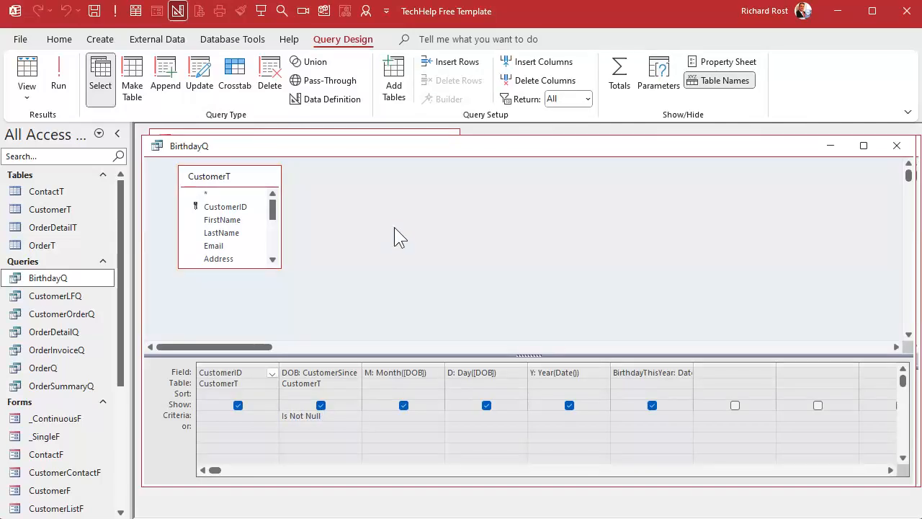
pyautogui.click(896, 145)
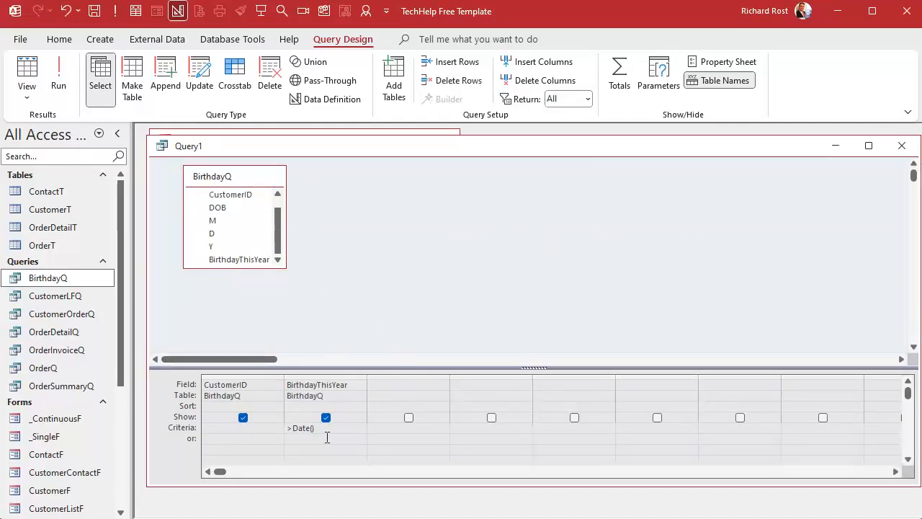
# Run the new query again to recheck the >Date() criterion on BirthdayThisYear
pyautogui.click(63, 75)
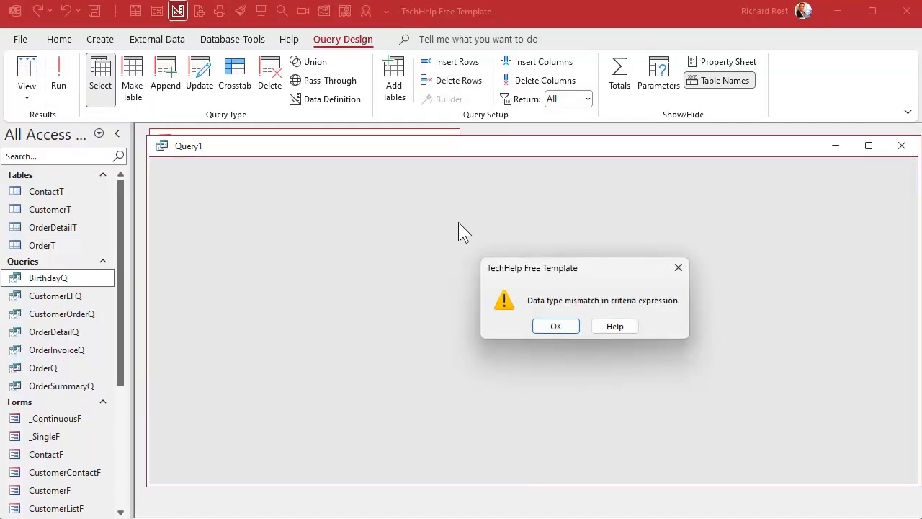
pyautogui.click(551, 326)
pyautogui.click(547, 324)
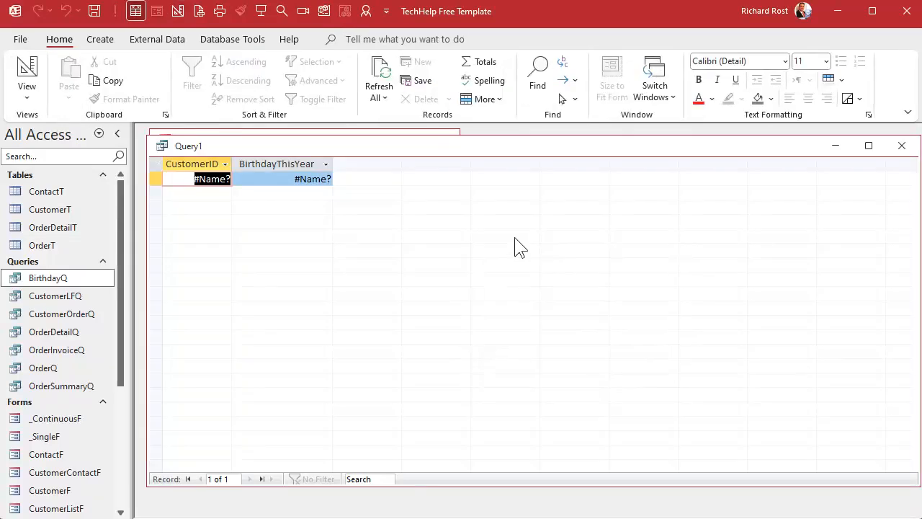
# Delete the last four customer records from the CustomerT table and close the table
pyautogui.click(28, 76)
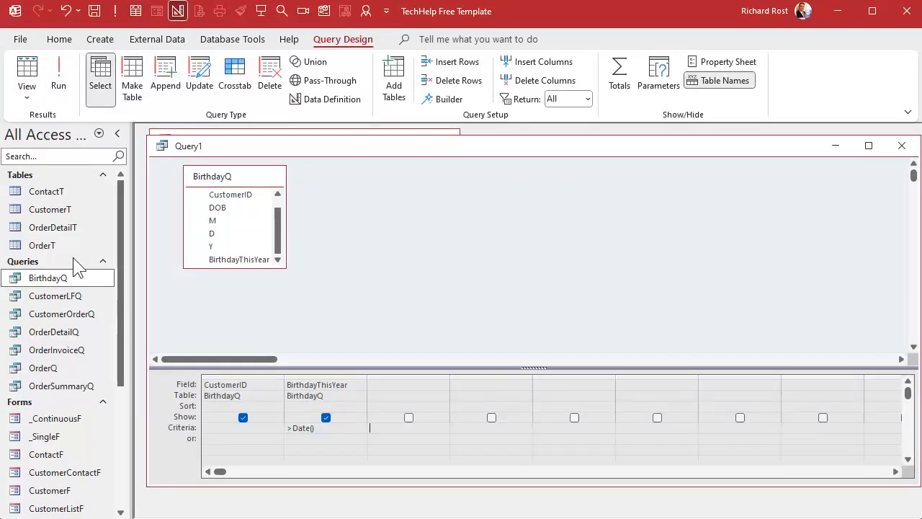
pyautogui.click(49, 209)
pyautogui.doubleClick(49, 209)
pyautogui.scroll(-7, 366, 242)
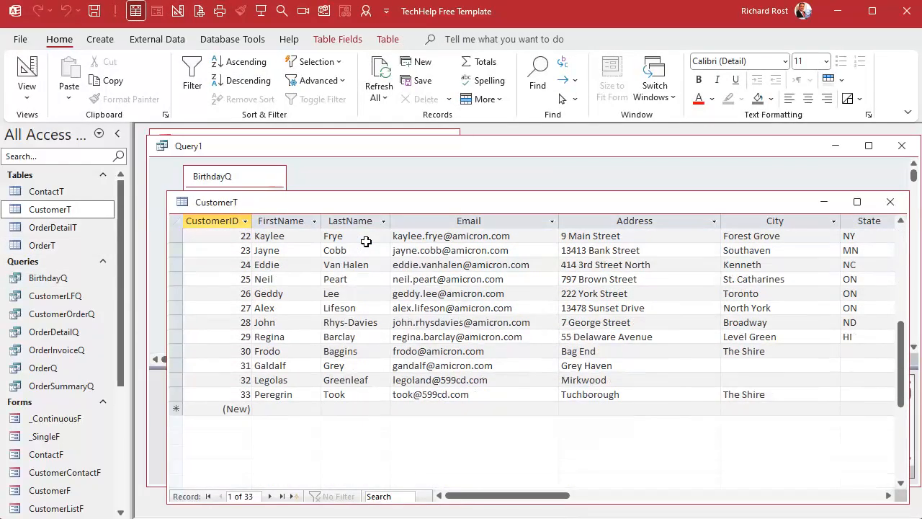
pyautogui.moveTo(494, 496)
pyautogui.mouseDown()
pyautogui.moveTo(663, 494)
pyautogui.moveTo(497, 496)
pyautogui.mouseUp()
pyautogui.moveTo(178, 347); pyautogui.dragTo(179, 413)
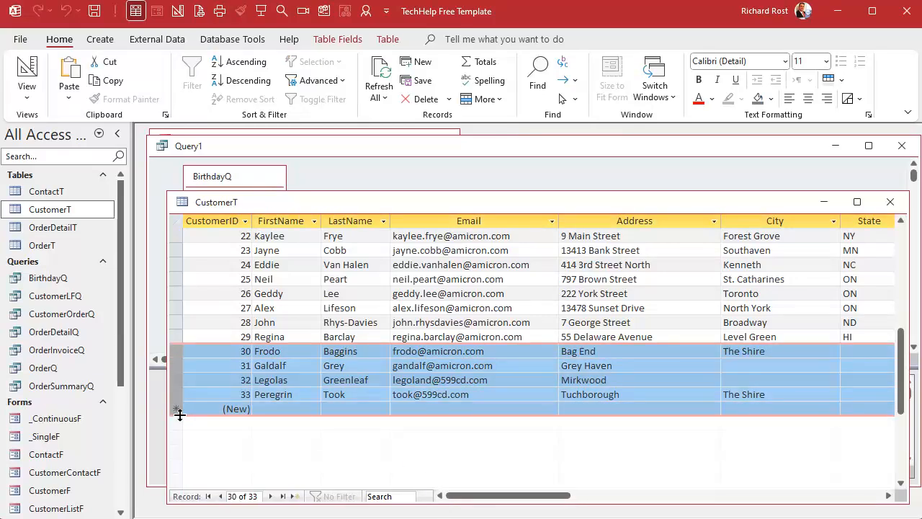
pyautogui.press('Delete')
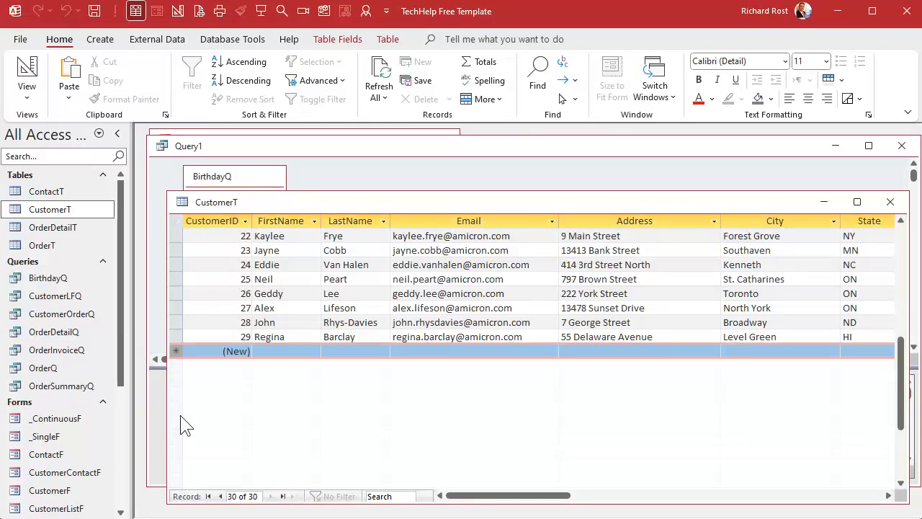
pyautogui.click(890, 201)
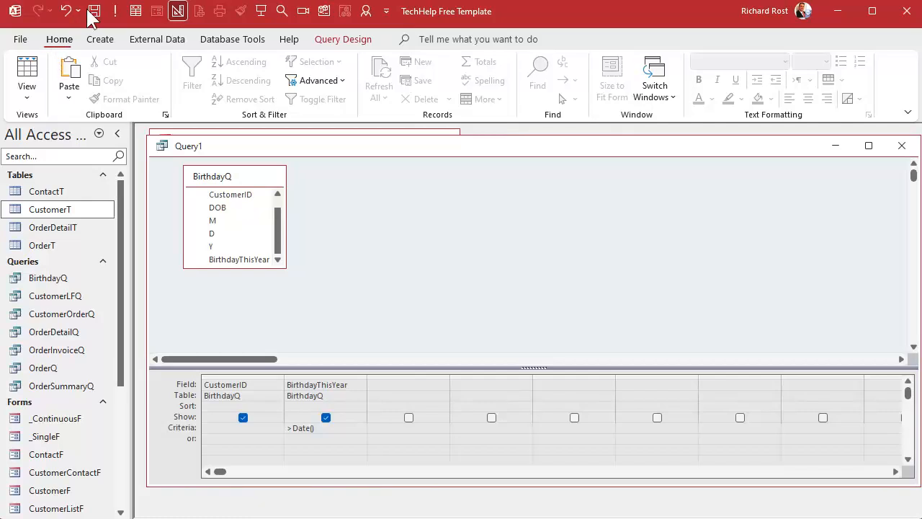
# Run the new query with the >Date() criterion and look through its CustomerID and BirthdayThisYear rows
pyautogui.click(113, 11)
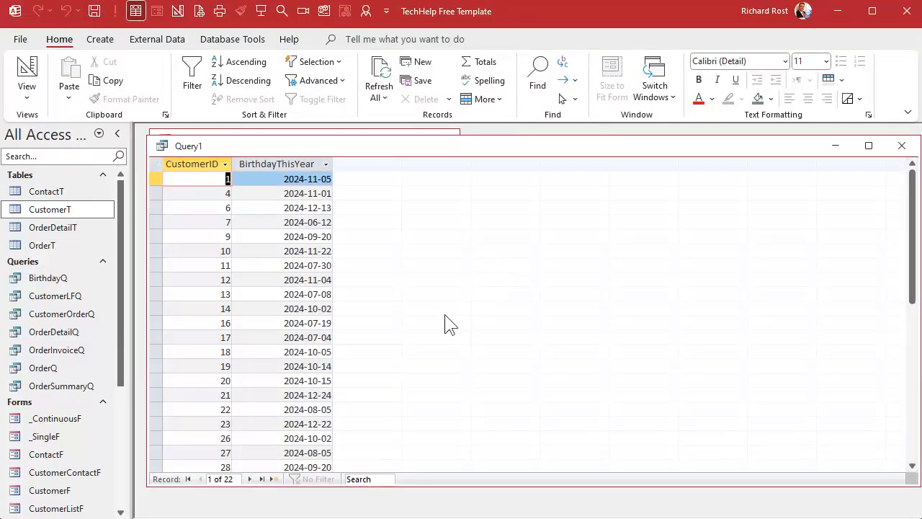
pyautogui.scroll(-4, 445, 324)
pyautogui.scroll(4, 444, 324)
pyautogui.scroll(-3, 354, 280)
pyautogui.scroll(-1, 353, 281)
pyautogui.scroll(3, 354, 281)
# Inspect the design of BirthdayQ, including the Is Not Null criterion on DOB, and close it
pyautogui.click(27, 72)
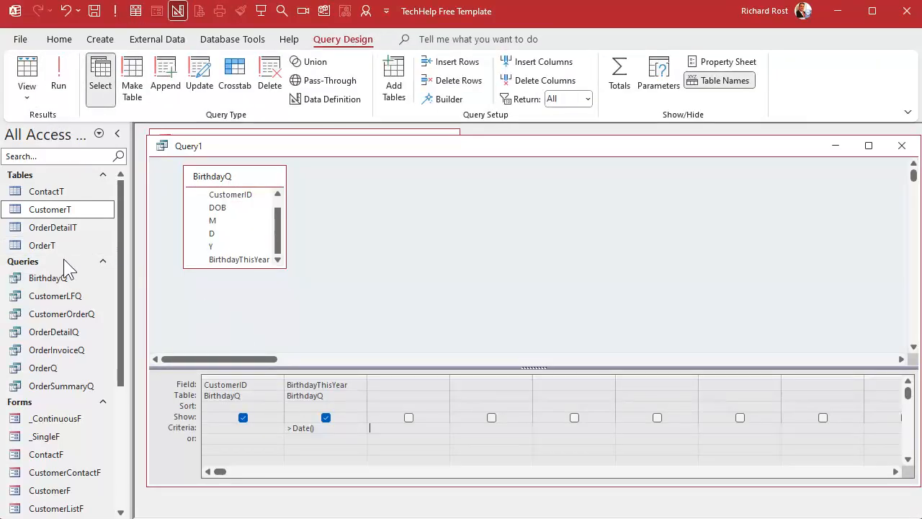
pyautogui.rightClick(50, 283)
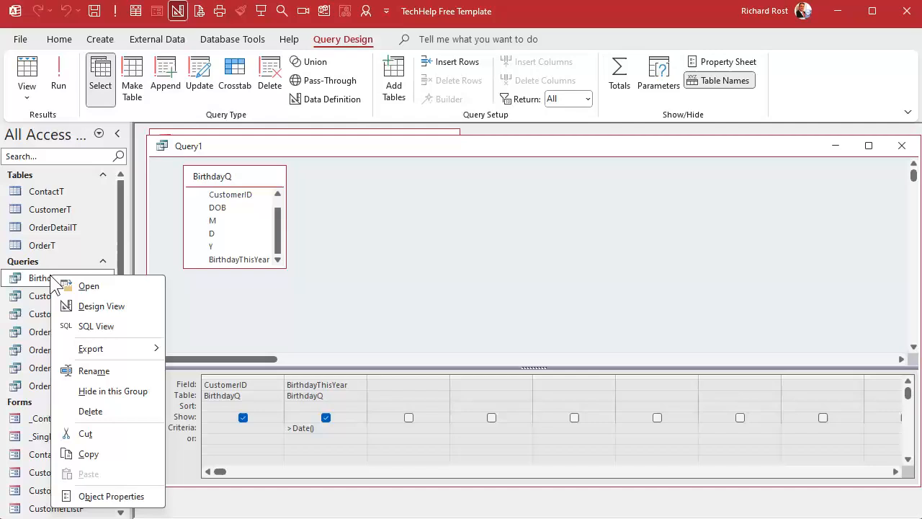
pyautogui.click(85, 304)
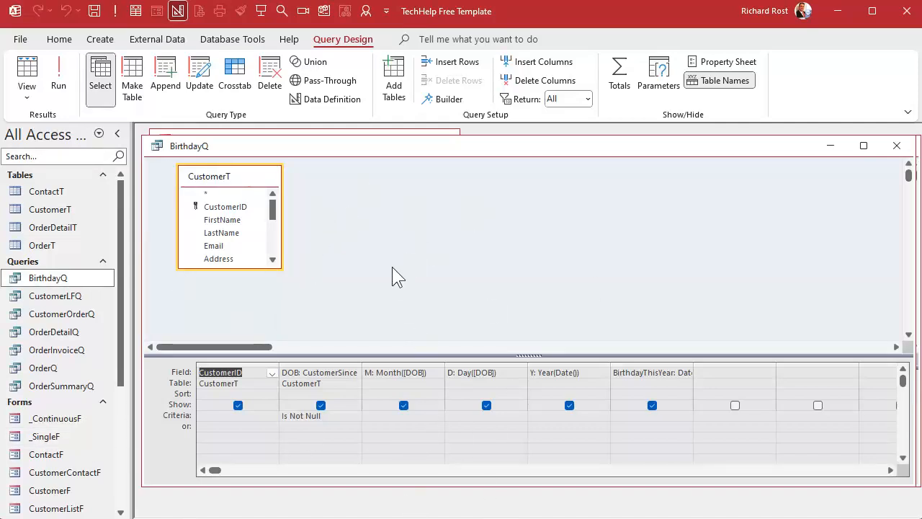
pyautogui.click(897, 145)
pyautogui.click(377, 291)
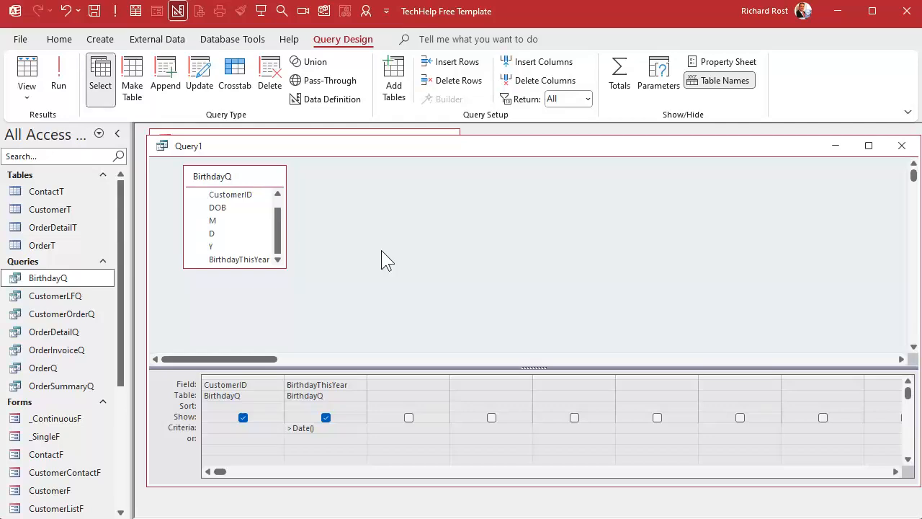
# Remove the >Date() criterion from the BirthdayThisYear column of the new query
pyautogui.moveTo(334, 430); pyautogui.dragTo(249, 430)
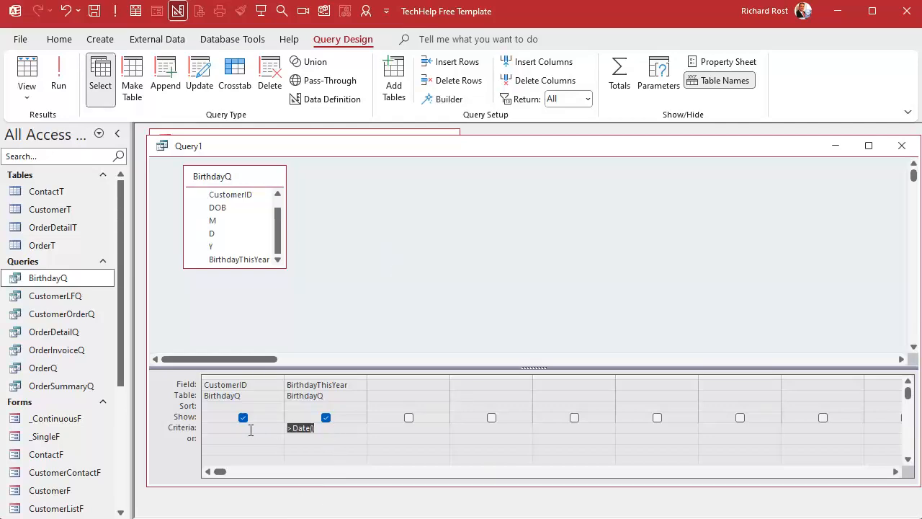
pyautogui.press('Delete')
pyautogui.click(394, 269)
# Add three customer records to CustomerT with only the first names filled in, check their CustomerSince fields, and close the table
pyautogui.doubleClick(50, 209)
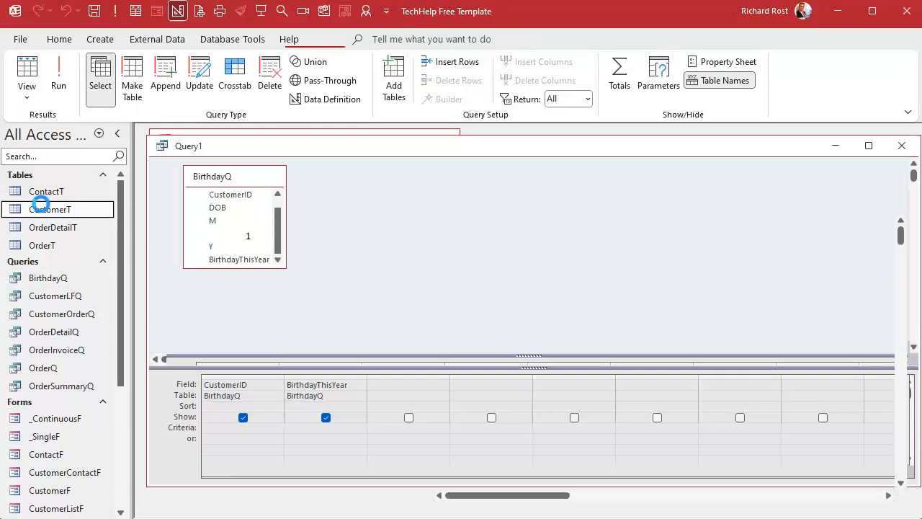
pyautogui.scroll(-6, 400, 226)
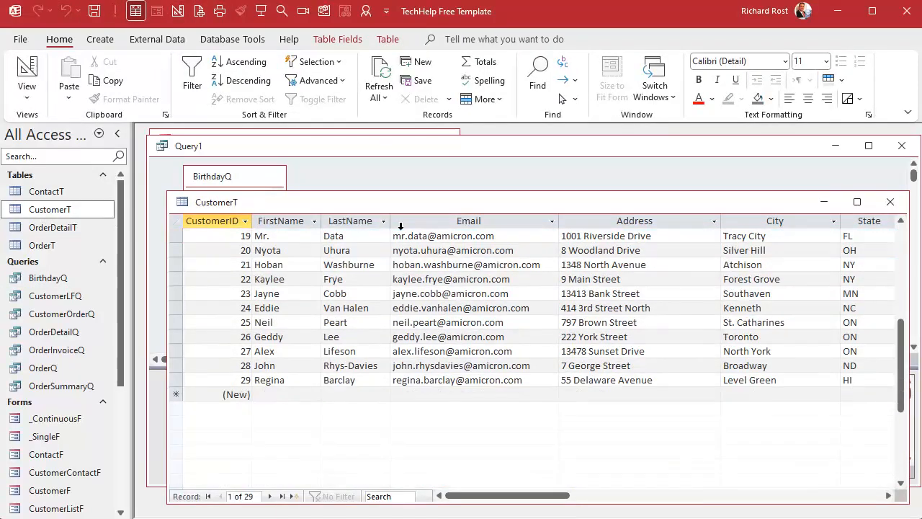
pyautogui.click(276, 394)
pyautogui.write('frodo')
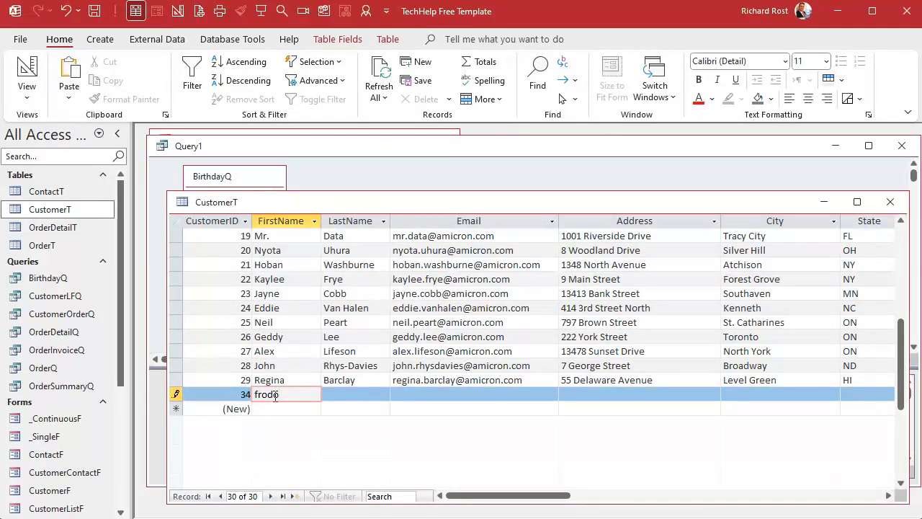
pyautogui.press('Down')
pyautogui.write('sa')
pyautogui.press('Down')
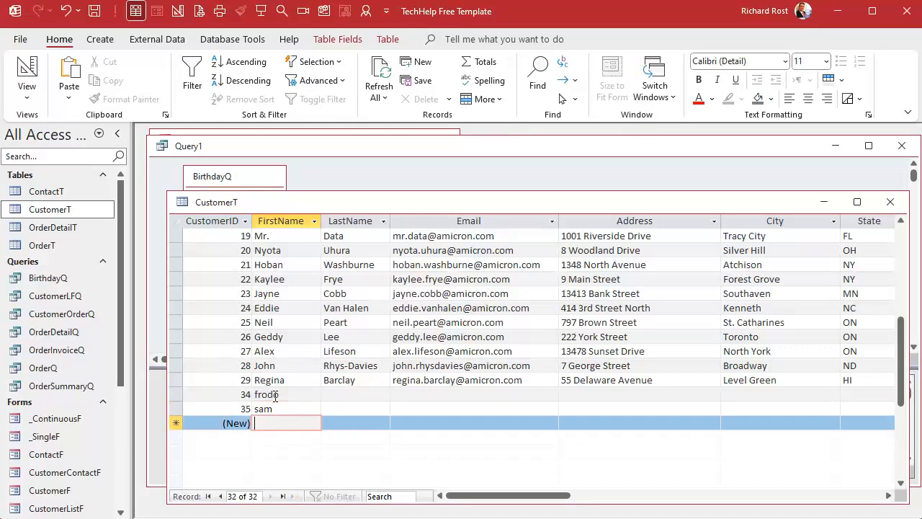
pyautogui.write('merry')
pyautogui.press('Down')
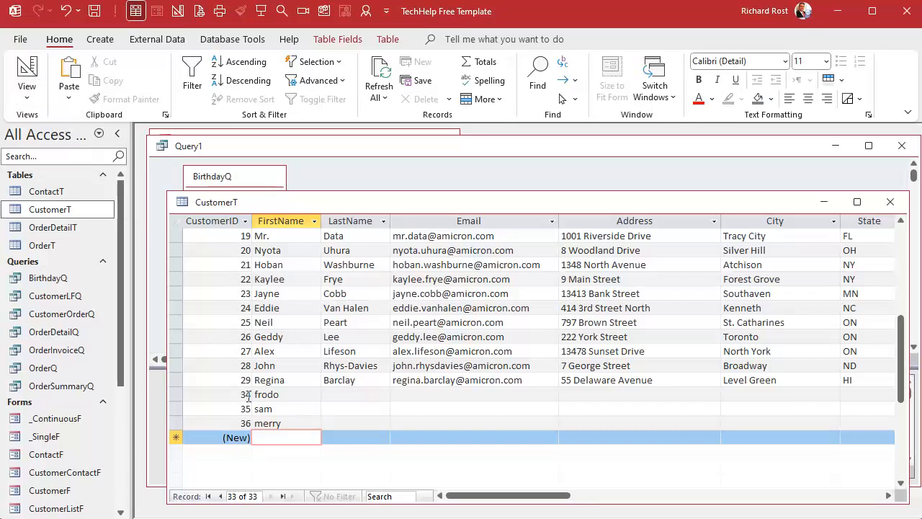
pyautogui.moveTo(509, 496); pyautogui.dragTo(647, 496)
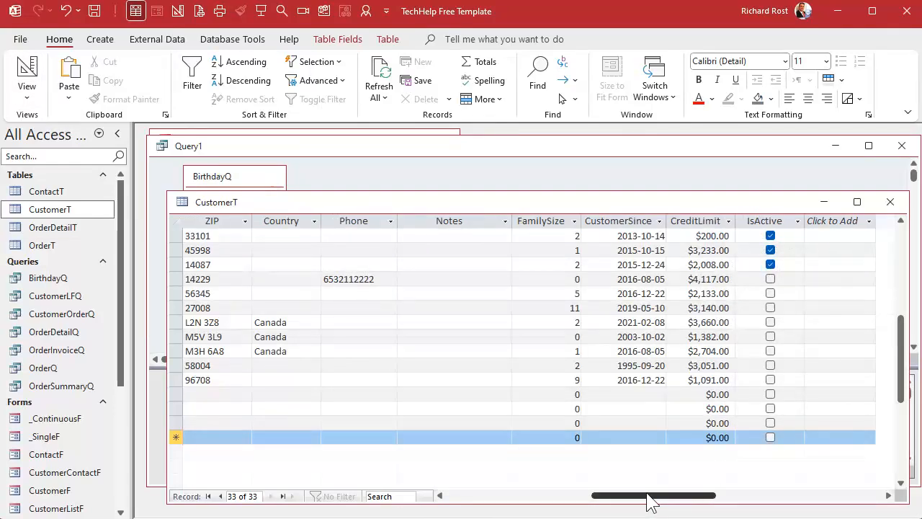
pyautogui.click(890, 202)
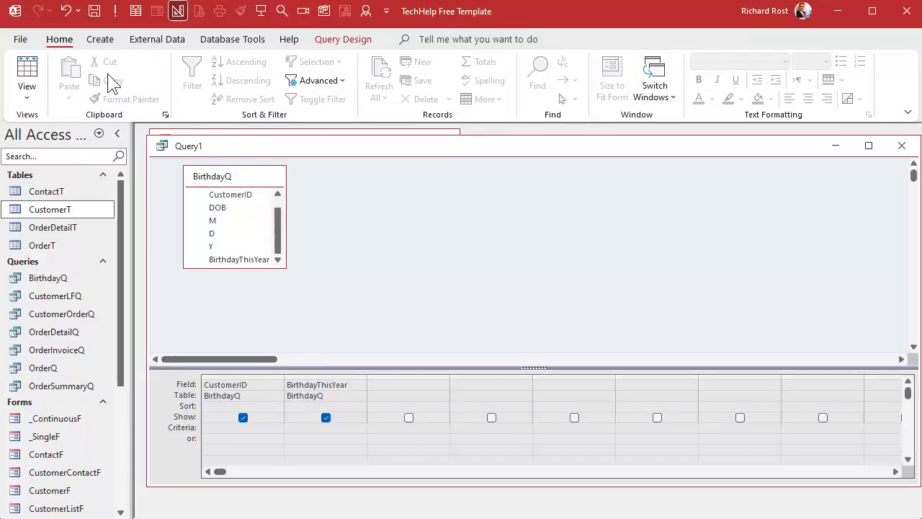
# Run the new query without criteria and look through all its rows
pyautogui.click(115, 11)
pyautogui.scroll(-4, 317, 433)
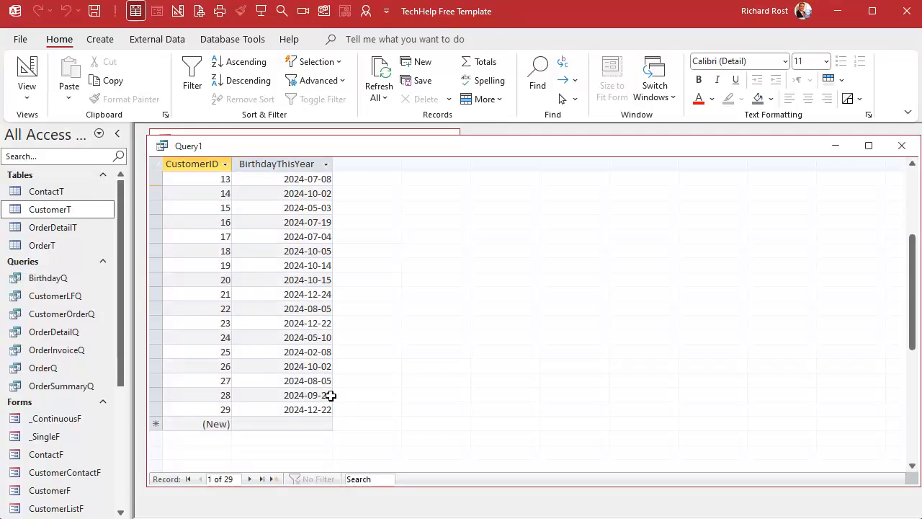
pyautogui.scroll(4, 331, 395)
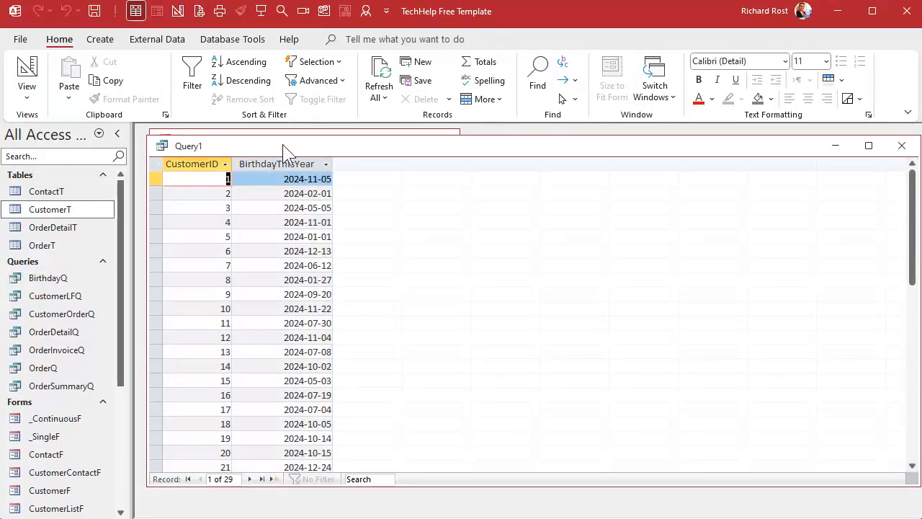
# Convert the query to a make-table query that creates CustomerBirthdayT in the current database, and run it
pyautogui.click(178, 11)
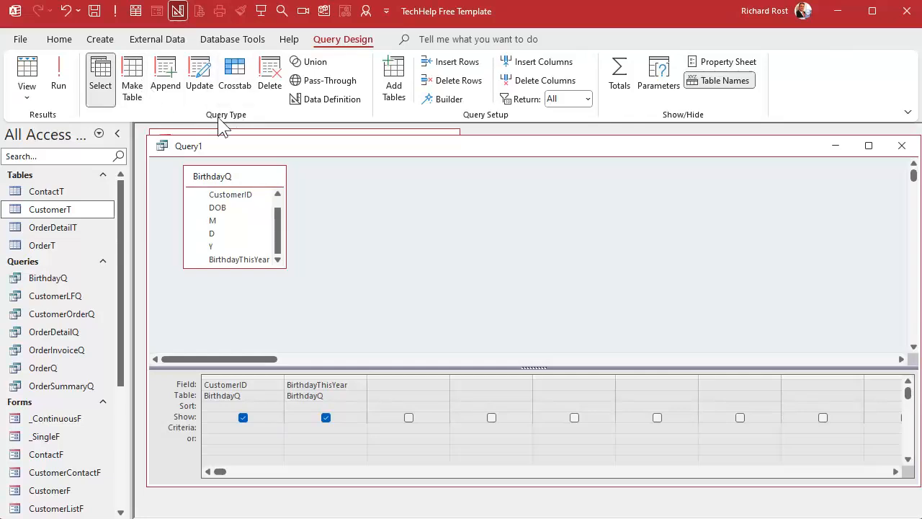
pyautogui.click(131, 88)
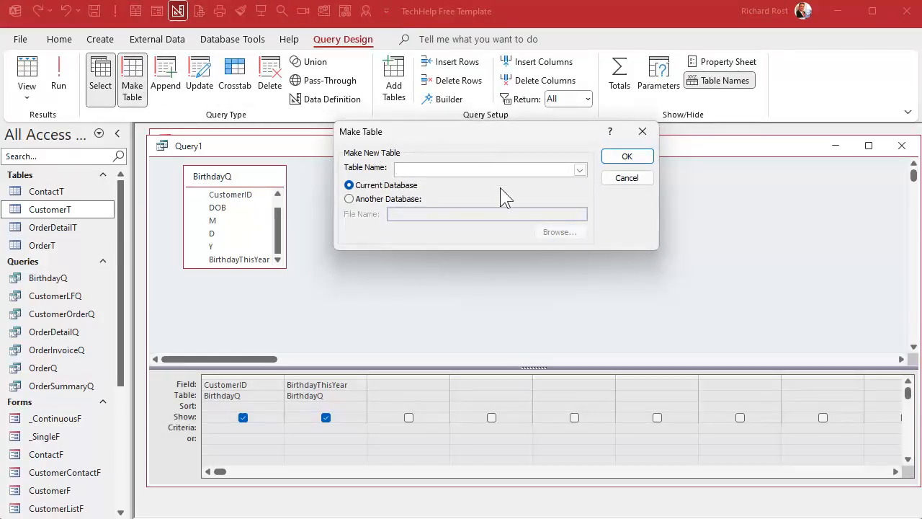
pyautogui.write('Birthda')
pyautogui.write('yT')
pyautogui.write('Customer')
pyautogui.click(625, 156)
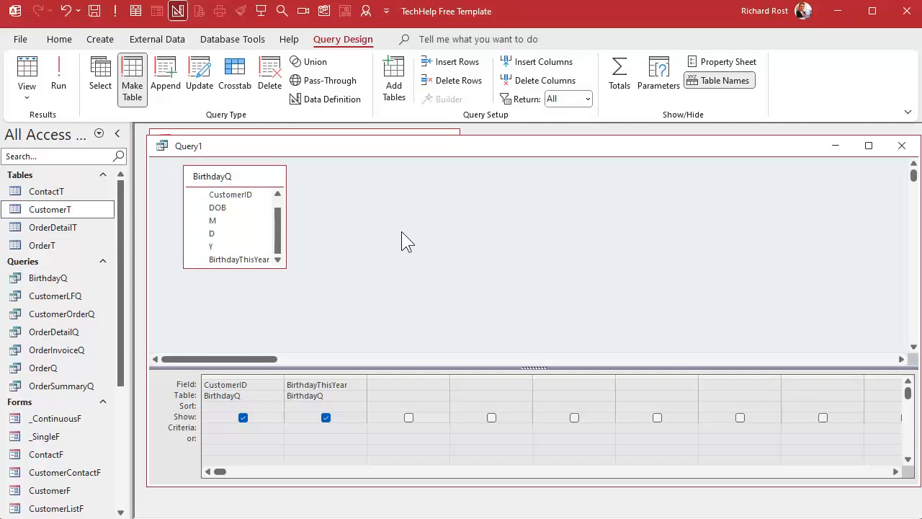
pyautogui.click(68, 69)
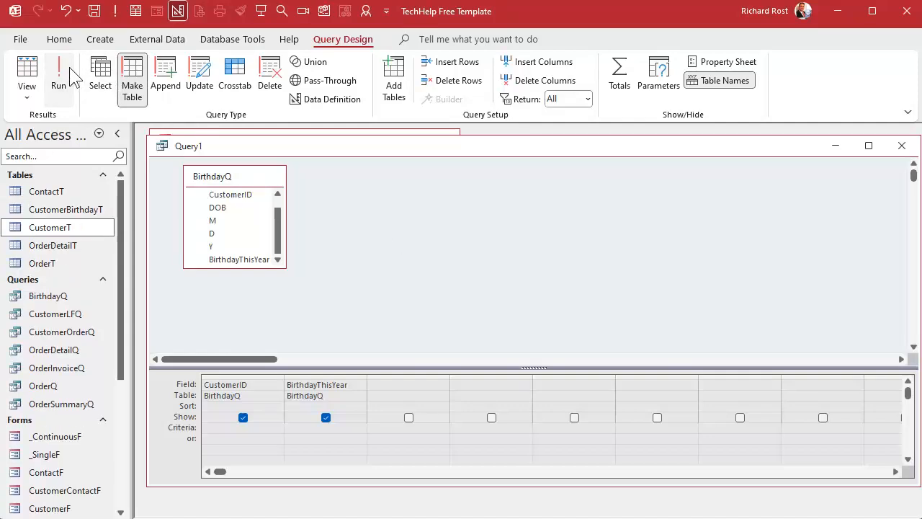
pyautogui.click(61, 210)
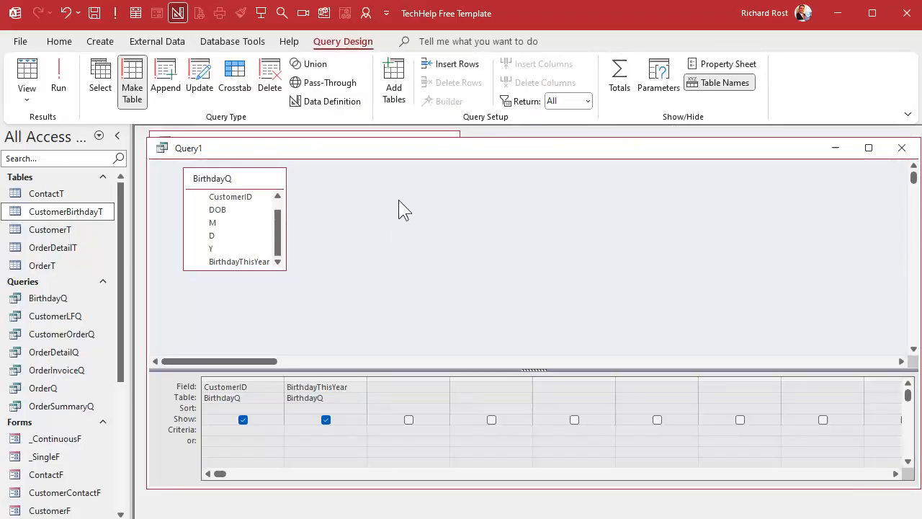
# Save the make-table query as CustomerBirthdayMakeQ and close it
pyautogui.hotkey('ctrl', 's')
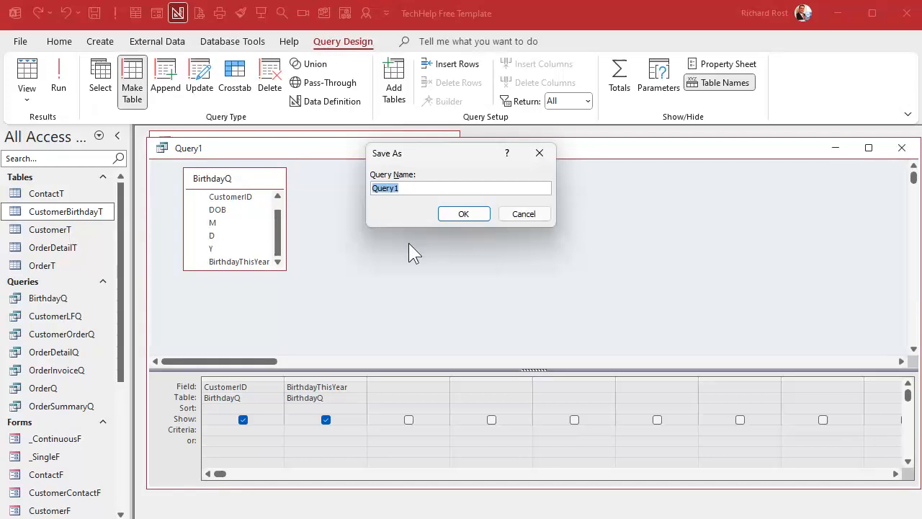
pyautogui.write('CustomerBirthdayMakeQ')
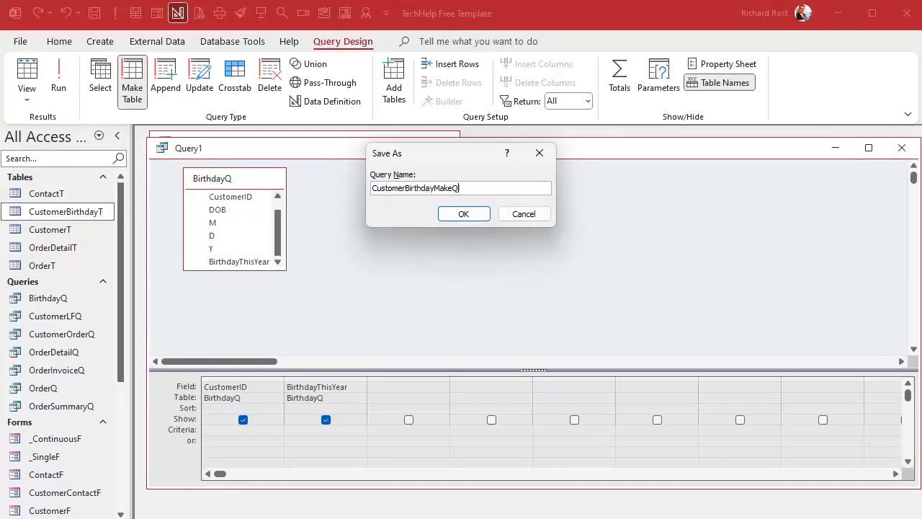
pyautogui.press('Return')
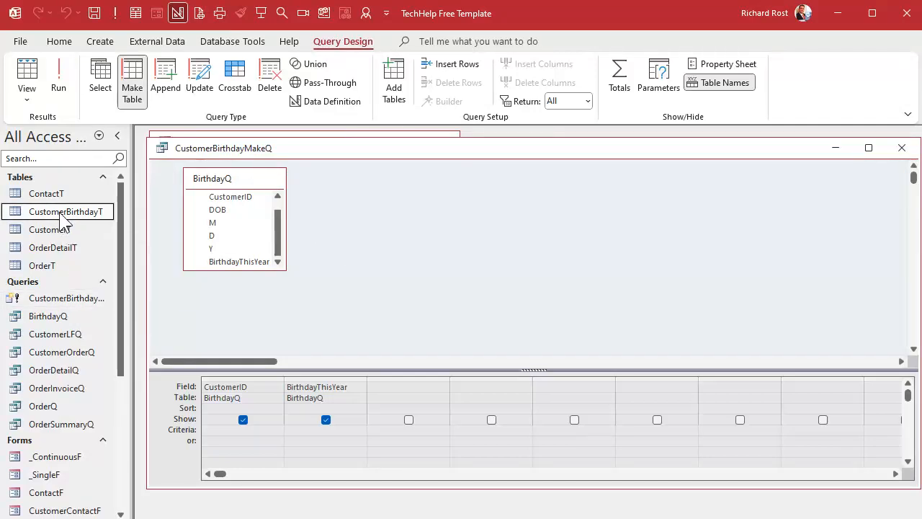
pyautogui.click(898, 147)
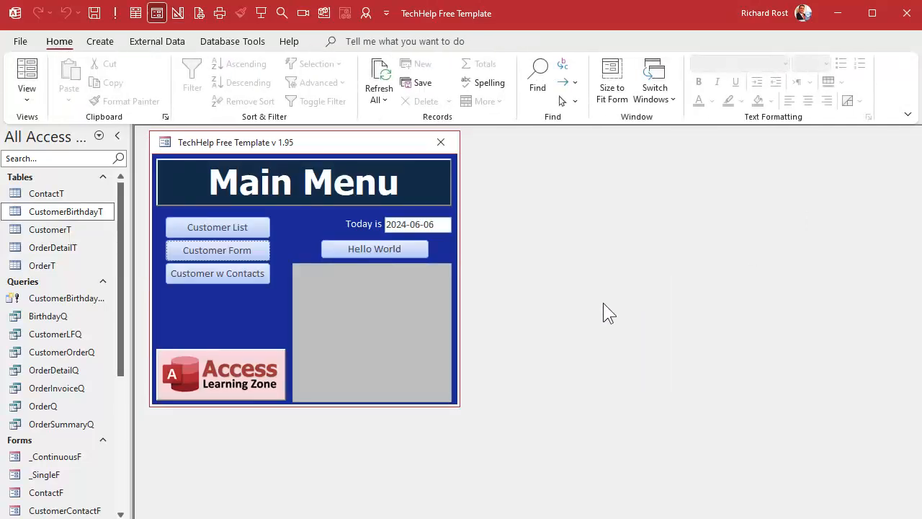
# Open CustomerBirthdayT, widen the BirthdayThisYear column to fit its heading, review the records, and close the table with its layout saved
pyautogui.doubleClick(100, 212)
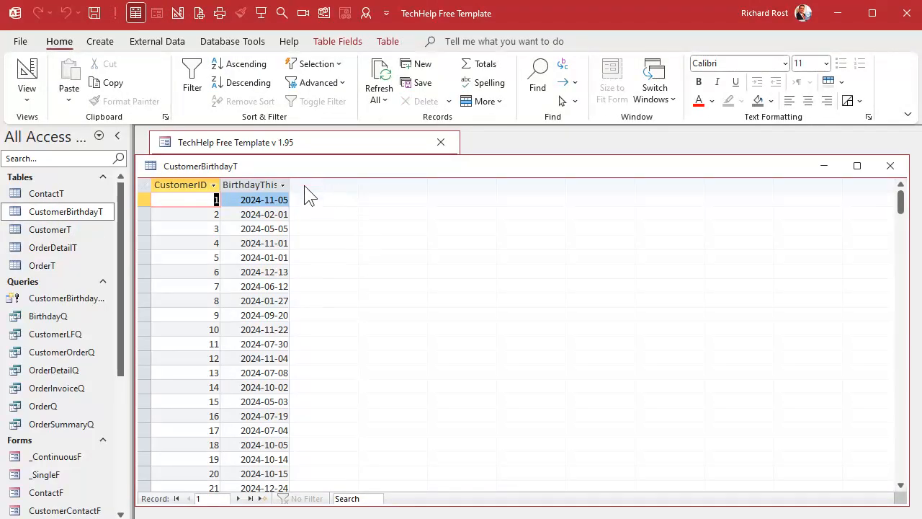
pyautogui.moveTo(289, 184); pyautogui.dragTo(315, 185)
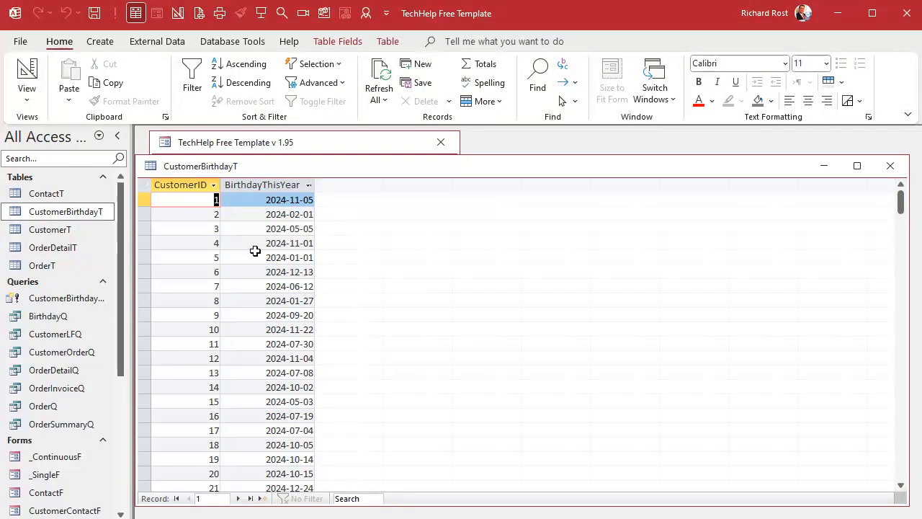
pyautogui.scroll(-5, 257, 250)
pyautogui.scroll(5, 257, 250)
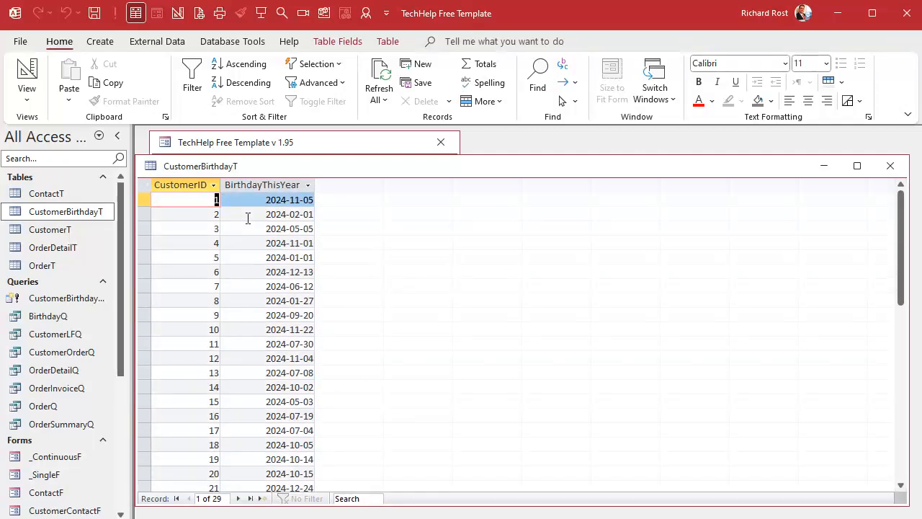
pyautogui.click(891, 165)
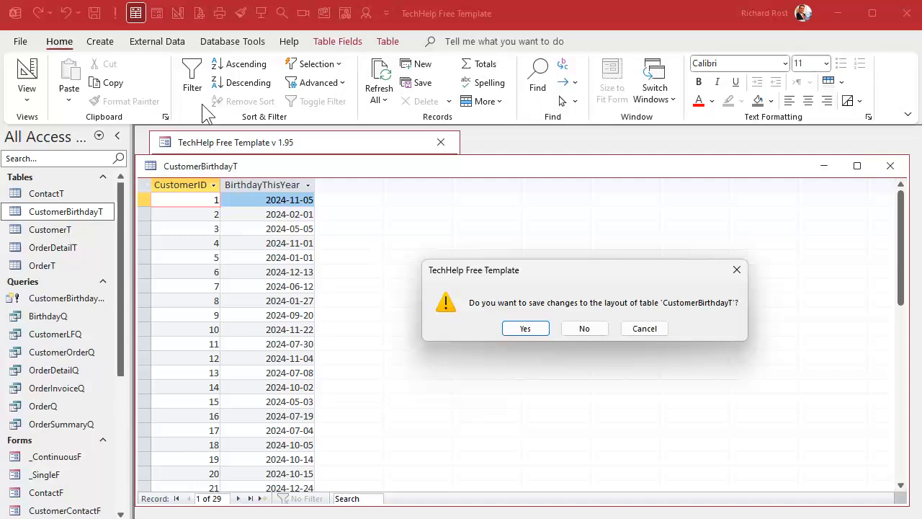
pyautogui.click(530, 329)
# Create a new query based on CustomerBirthdayT with the CustomerID and BirthdayThisYear fields
pyautogui.click(104, 43)
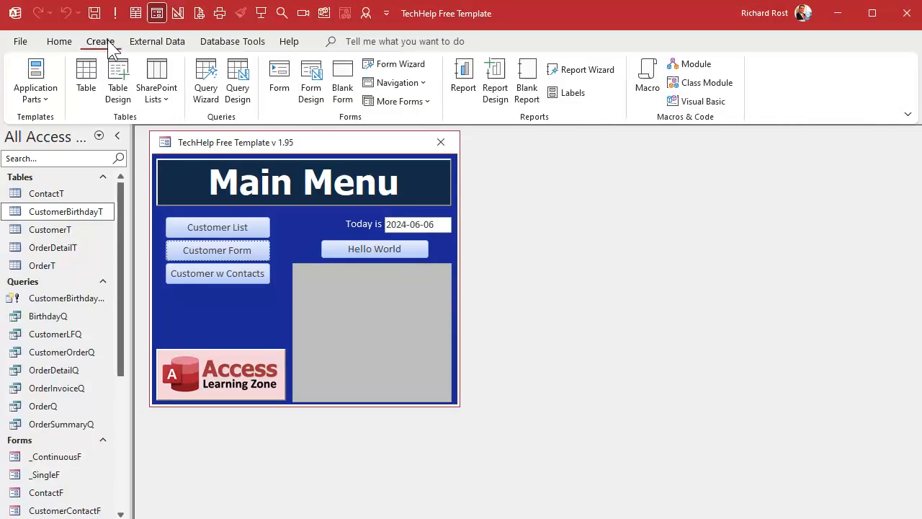
pyautogui.click(237, 86)
pyautogui.moveTo(254, 168); pyautogui.dragTo(266, 150)
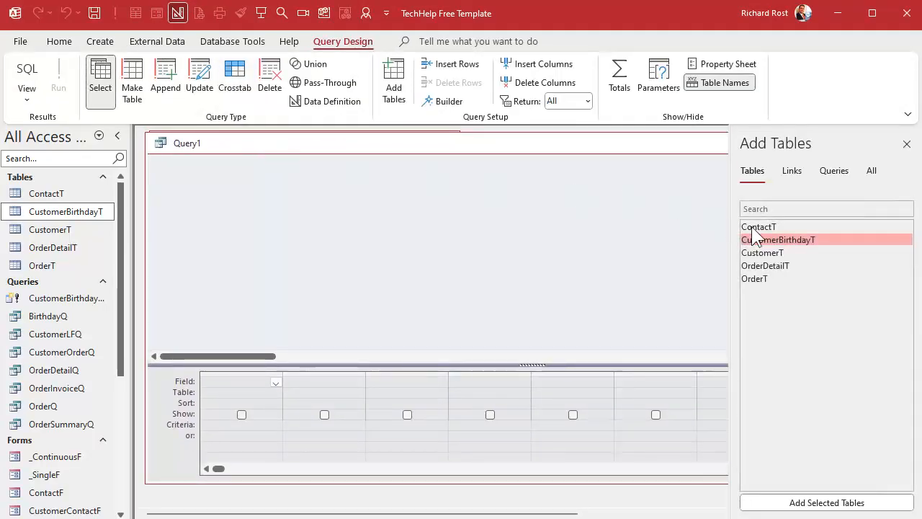
pyautogui.doubleClick(809, 239)
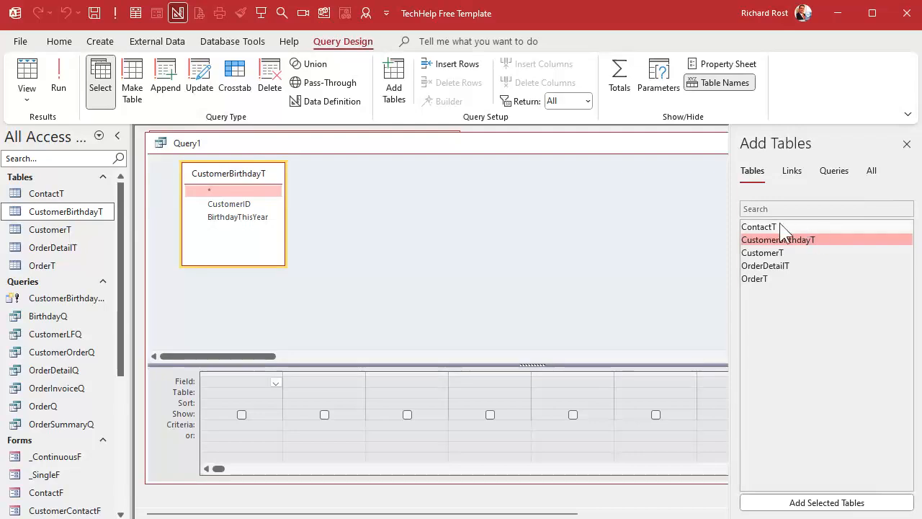
pyautogui.click(907, 144)
pyautogui.doubleClick(231, 204)
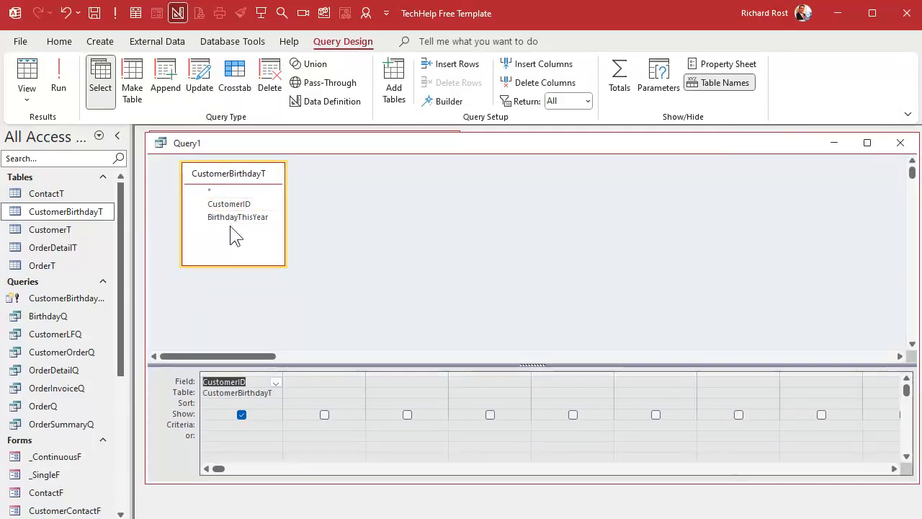
pyautogui.doubleClick(232, 217)
# Add the criterion >Date() to BirthdayThisYear, run the query, and look through the resulting rows
pyautogui.click(302, 425)
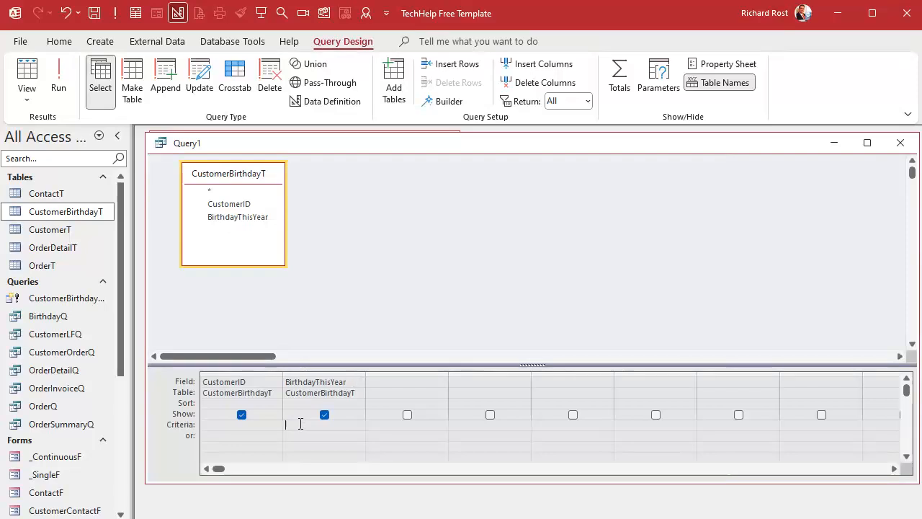
pyautogui.write('>Date()')
pyautogui.press('Tab')
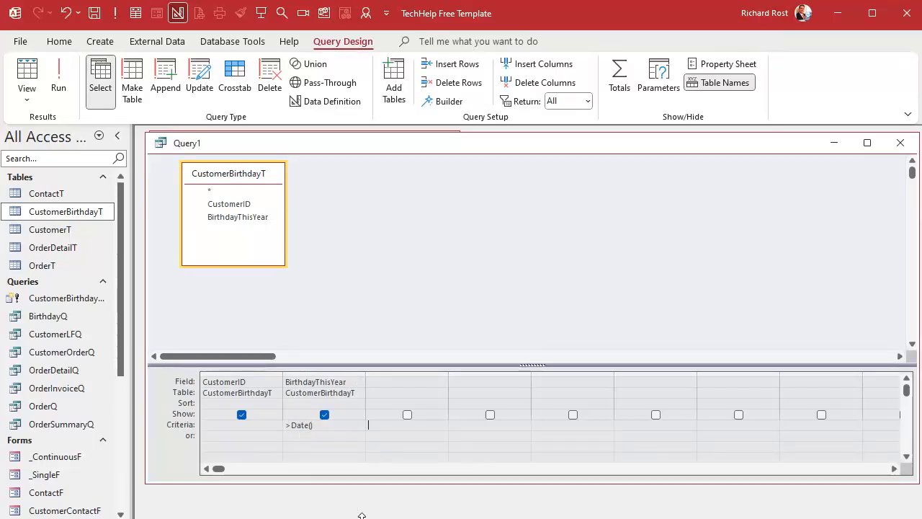
pyautogui.click(60, 79)
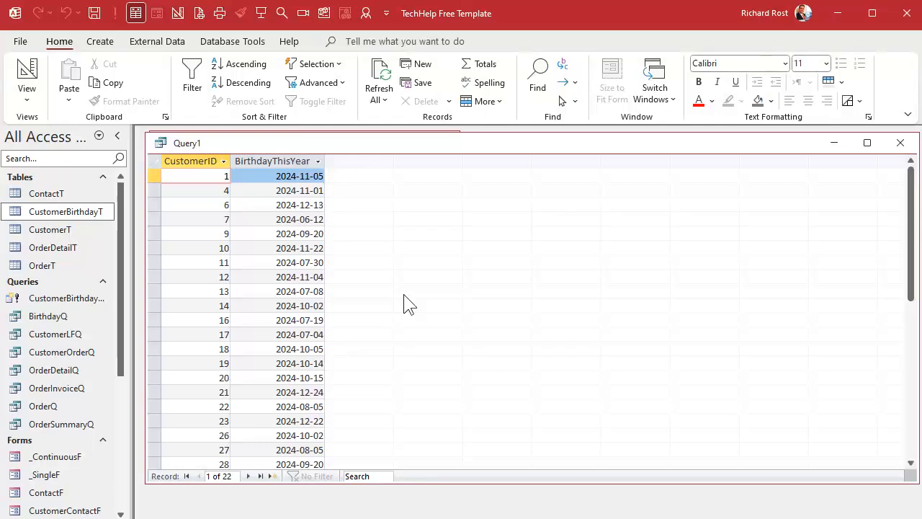
pyautogui.scroll(-4, 403, 293)
pyautogui.scroll(4, 403, 294)
# Save the query as CustomerBirthdayQ and close it
pyautogui.click(63, 217)
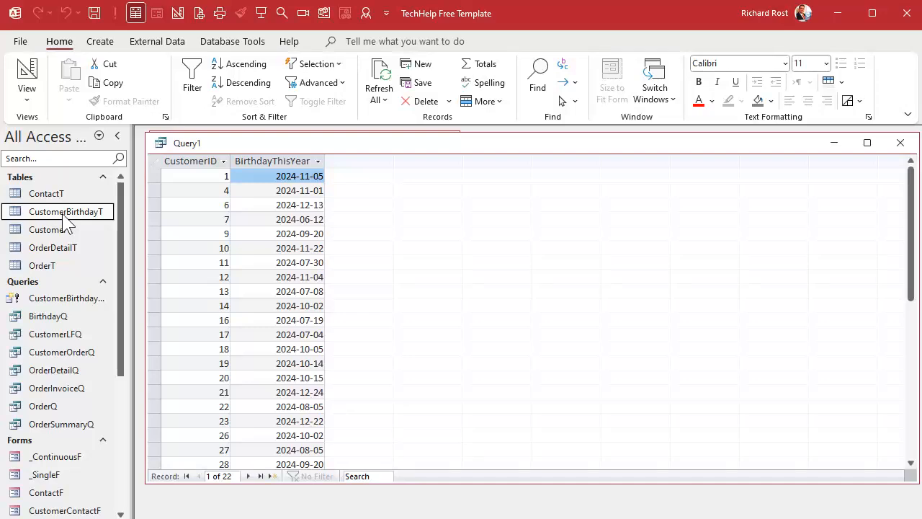
pyautogui.hotkey('ctrl', 's')
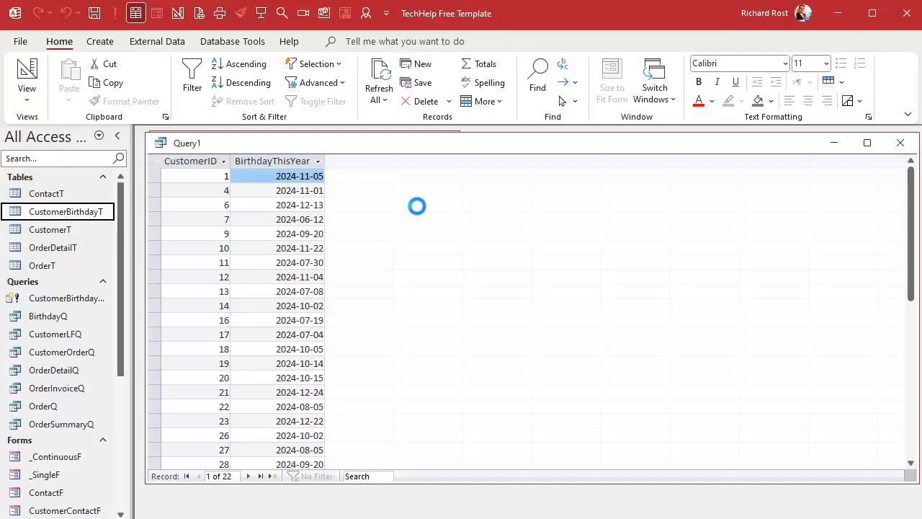
pyautogui.write('Birthday')
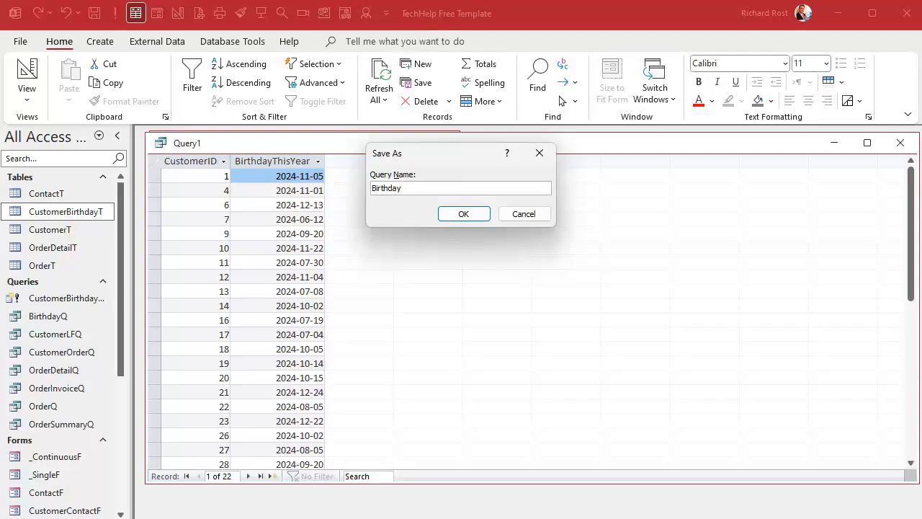
pyautogui.hotkey('shift', 'Home')
pyautogui.write('CustomerBirth')
pyautogui.press('BackSpace')
pyautogui.press('BackSpace')
pyautogui.press('BackSpace')
pyautogui.write('rthdayQ')
pyautogui.press('Return')
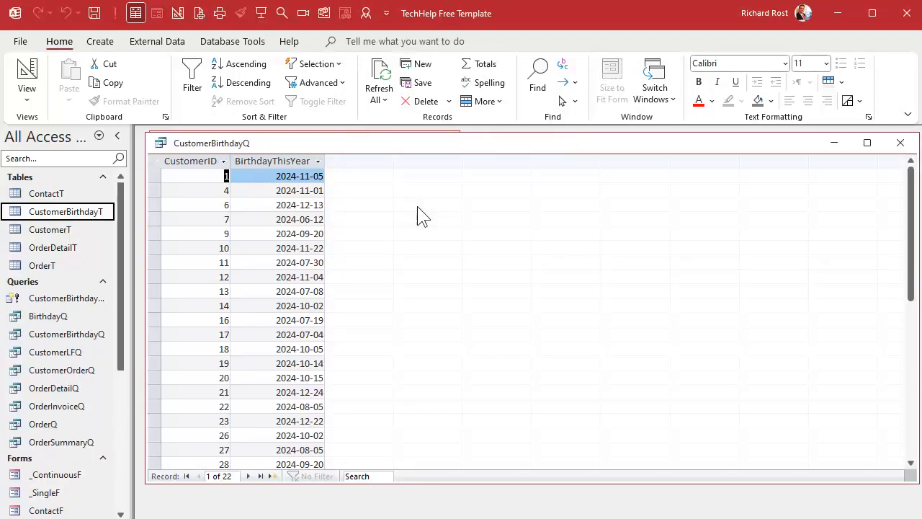
pyautogui.click(901, 143)
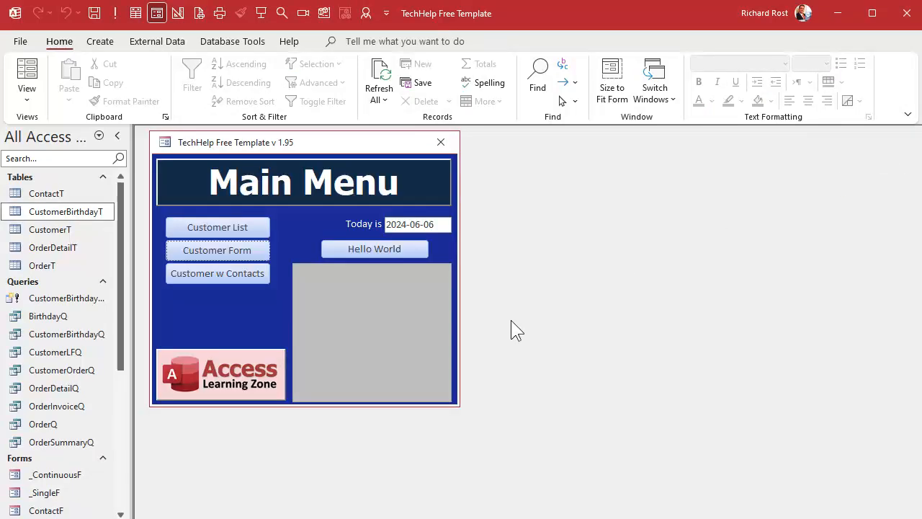
# Review the designs of BirthdayQ and the make-table query CustomerBirthdayMakeQ, closing each one
pyautogui.click(51, 320)
pyautogui.rightClick(52, 320)
pyautogui.click(89, 350)
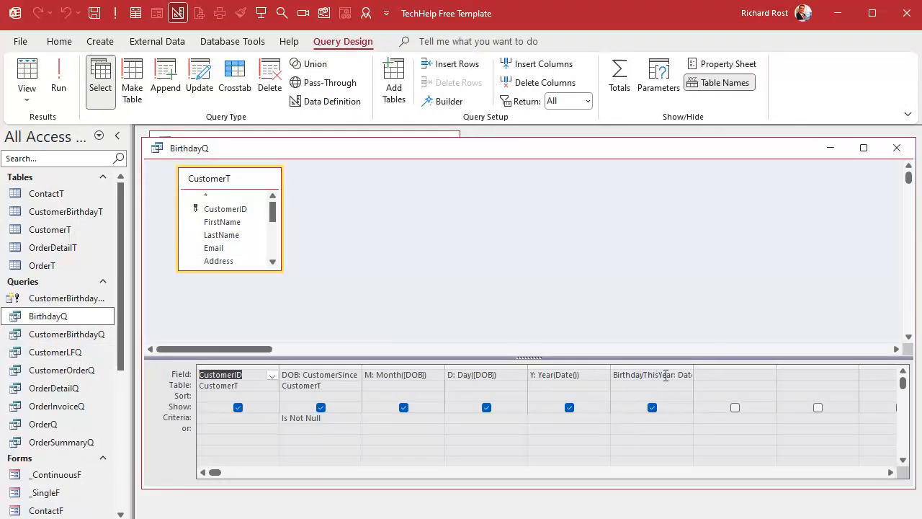
pyautogui.click(896, 149)
pyautogui.click(72, 299)
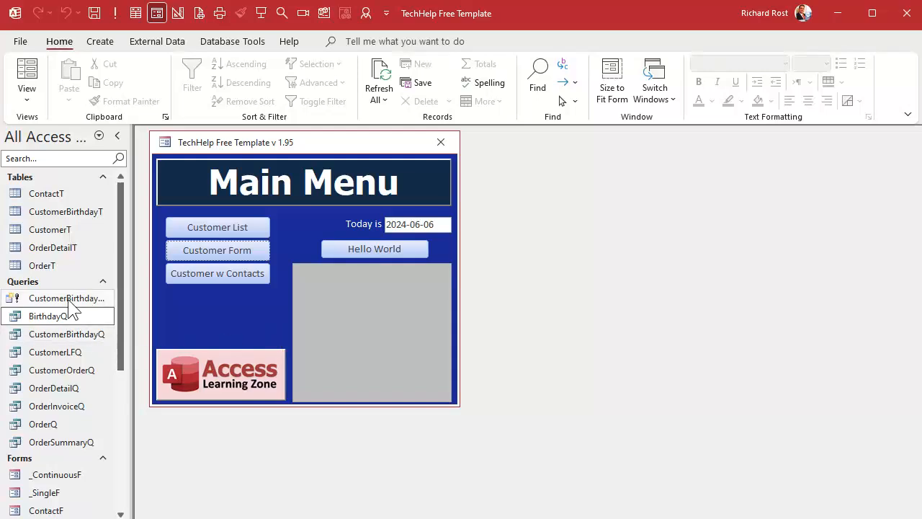
pyautogui.rightClick(72, 299)
pyautogui.click(108, 329)
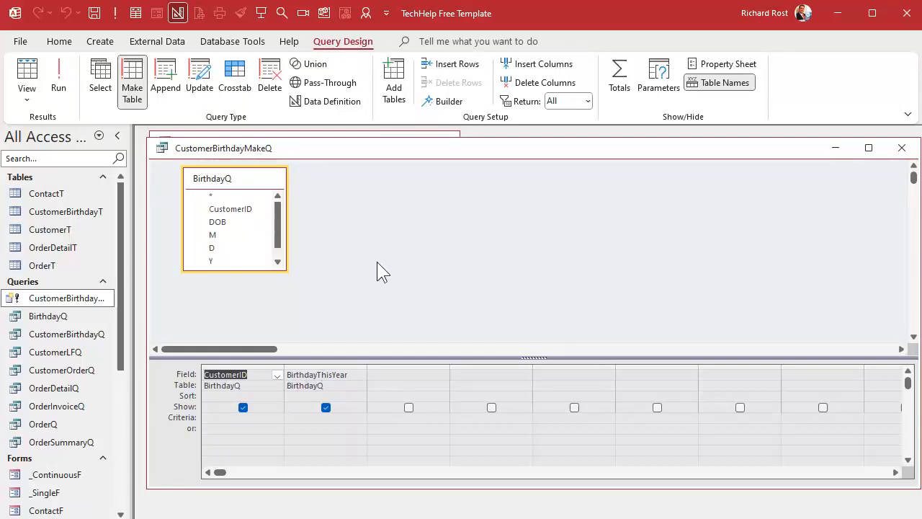
pyautogui.click(901, 147)
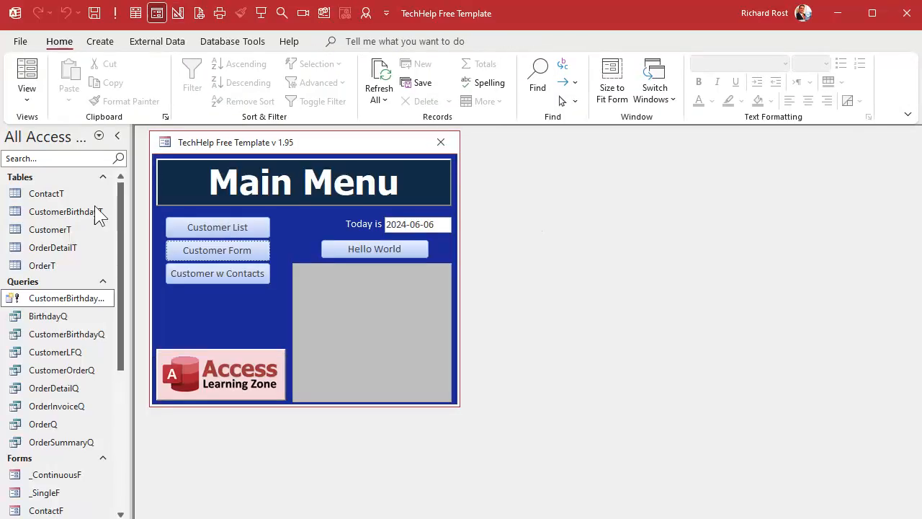
# Open the CustomerBirthdayT table and the CustomerBirthdayQ query in turn to check their records, closing each one
pyautogui.click(31, 214)
pyautogui.doubleClick(30, 221)
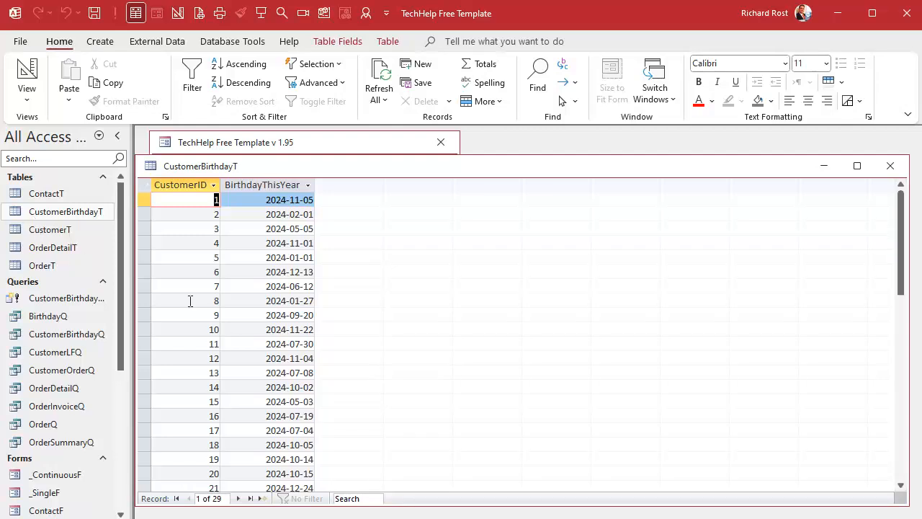
pyautogui.click(890, 166)
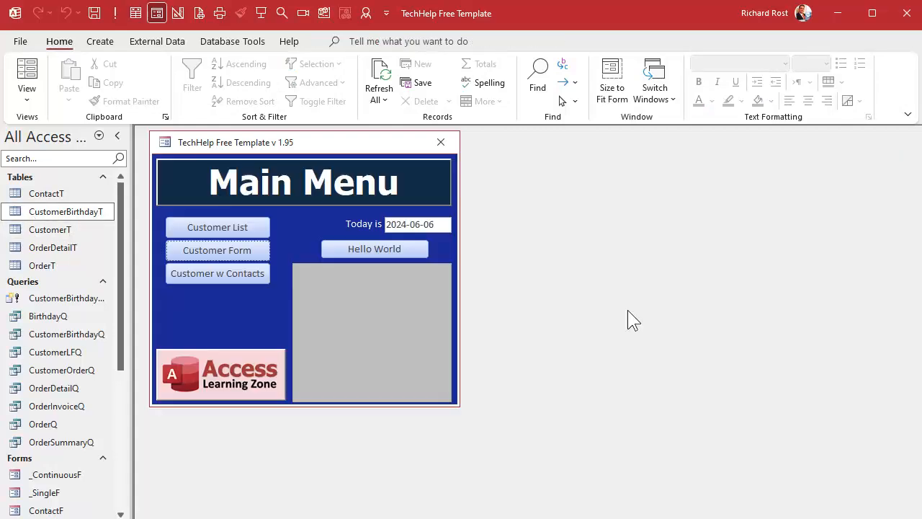
pyautogui.click(43, 336)
pyautogui.doubleClick(42, 337)
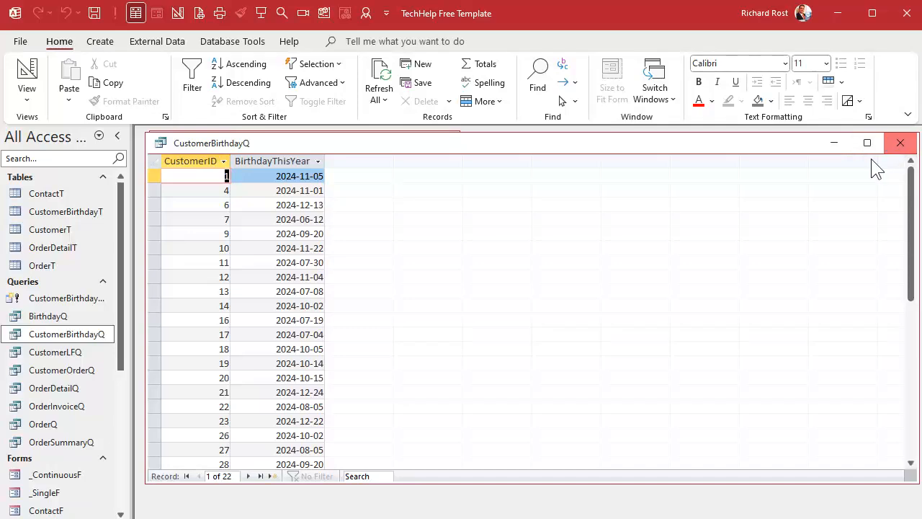
pyautogui.click(899, 142)
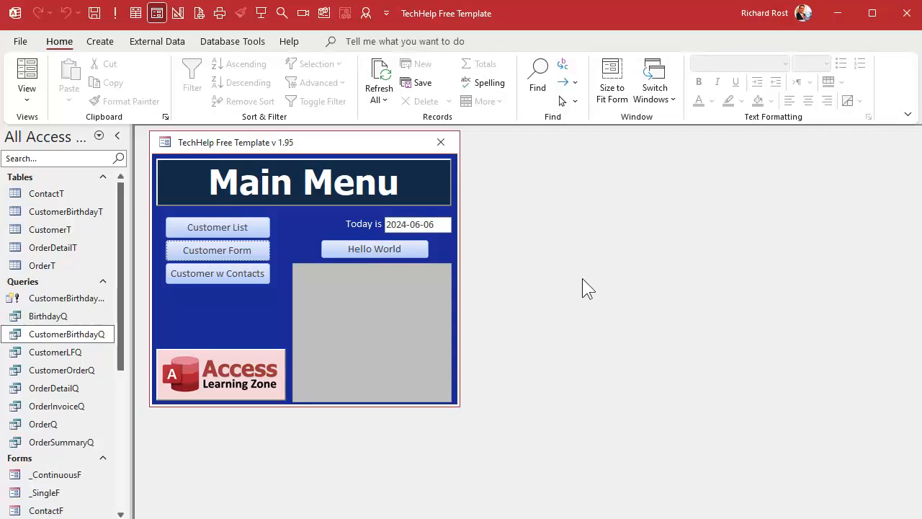
pyautogui.click(87, 303)
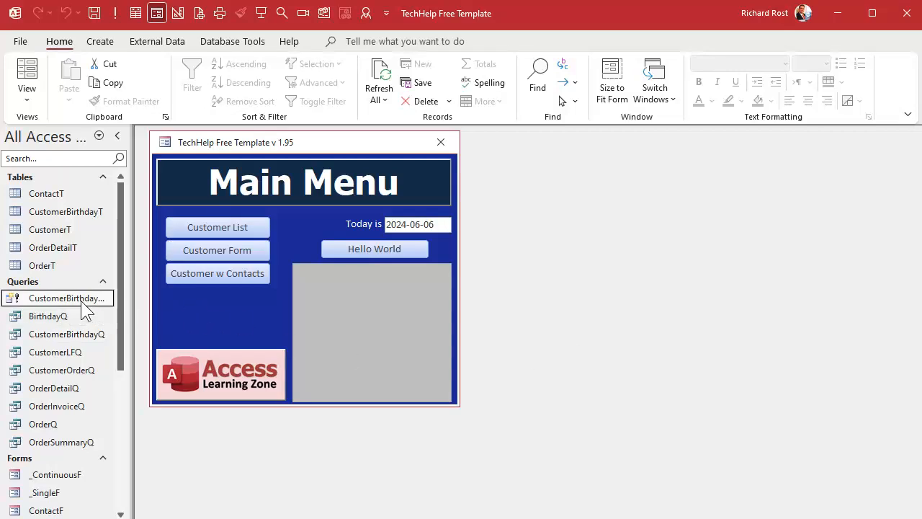
pyautogui.click(54, 321)
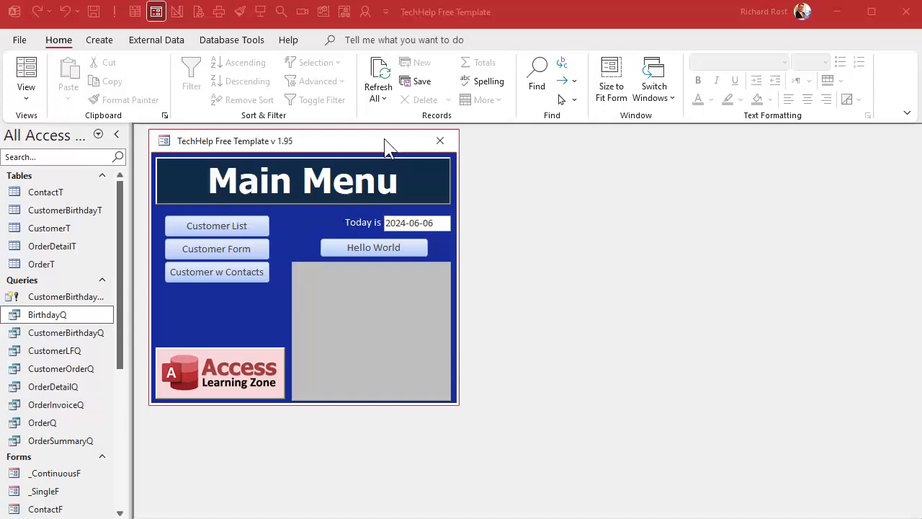
# Open the main menu form in Design View and change the Hello World button's caption to "Birthdays This Year"
pyautogui.rightClick(384, 142)
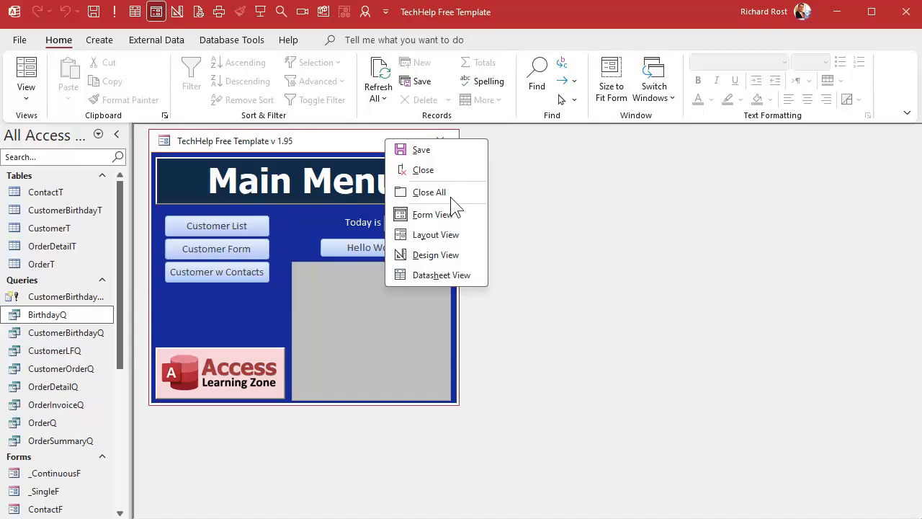
pyautogui.click(436, 255)
pyautogui.click(406, 280)
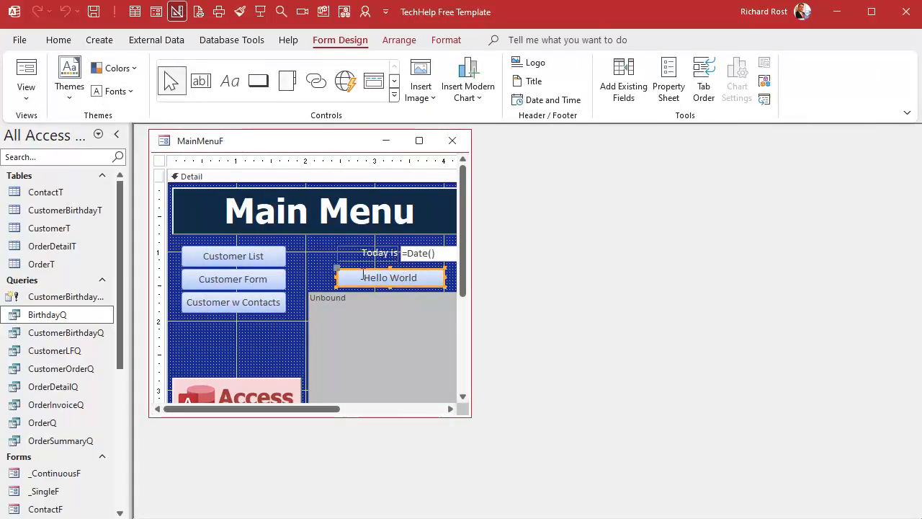
pyautogui.click(362, 276)
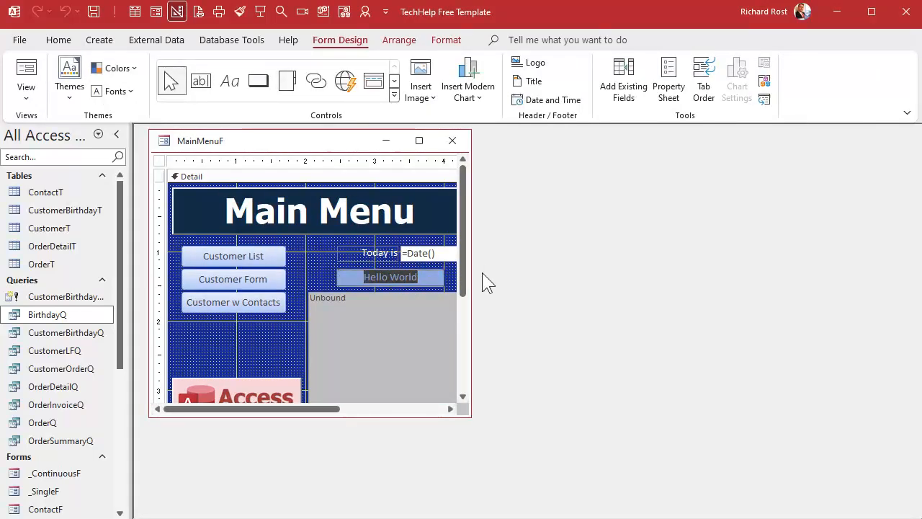
pyautogui.write('Birthday')
pyautogui.write('This year')
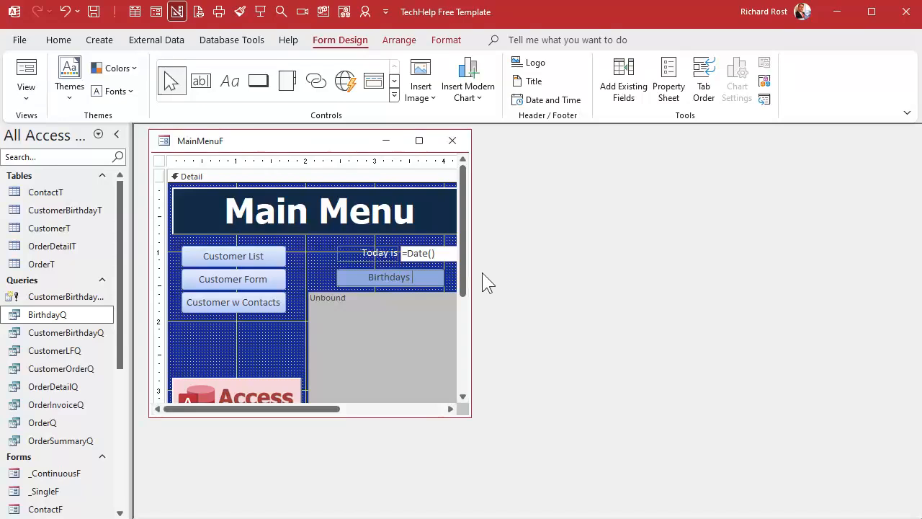
pyautogui.press('Return')
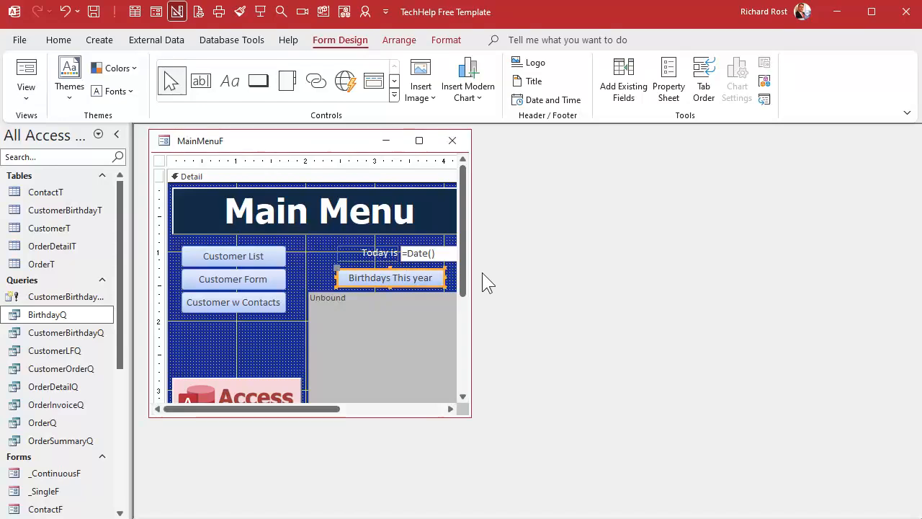
pyautogui.click(415, 276)
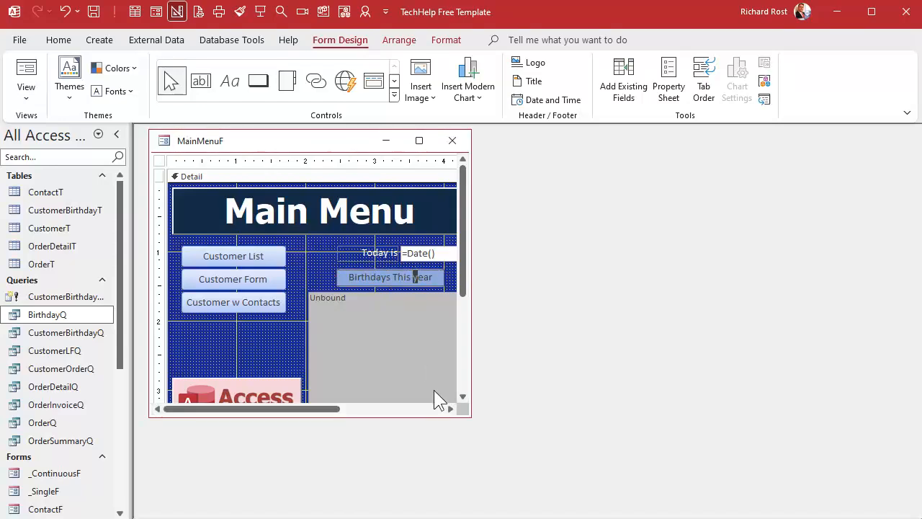
pyautogui.write('Y')
pyautogui.press('Return')
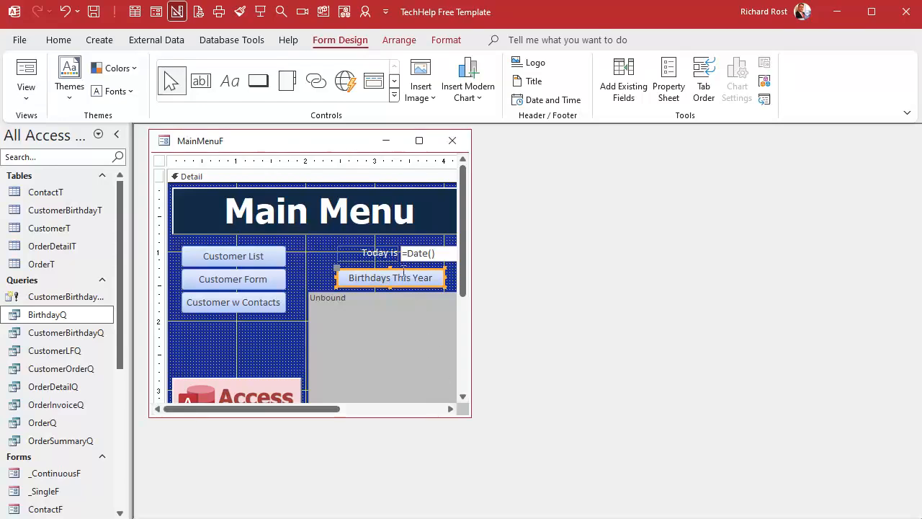
# Open the Birthdays This Year button's click event code and replace its Status "Hello world!" line with blank lines for new code
pyautogui.rightClick(448, 279)
pyautogui.click(448, 281)
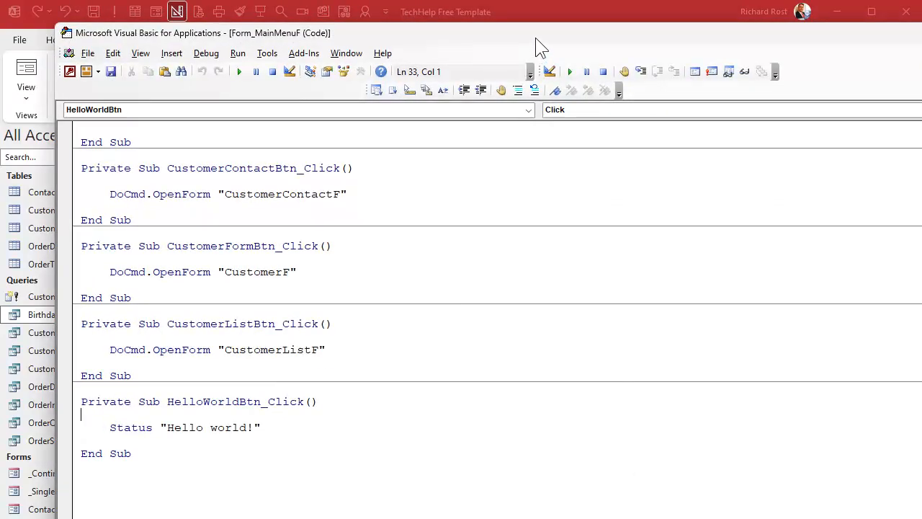
pyautogui.moveTo(535, 38); pyautogui.dragTo(627, 11)
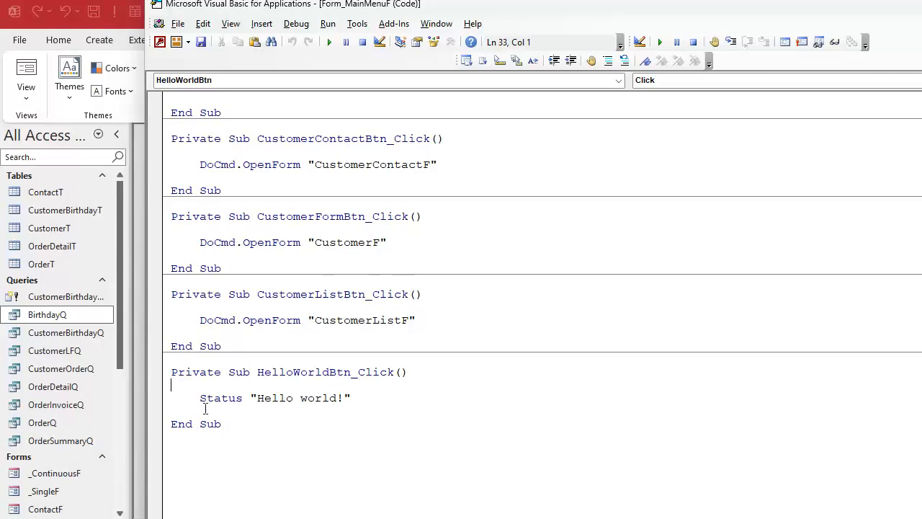
pyautogui.moveTo(200, 398); pyautogui.dragTo(414, 399)
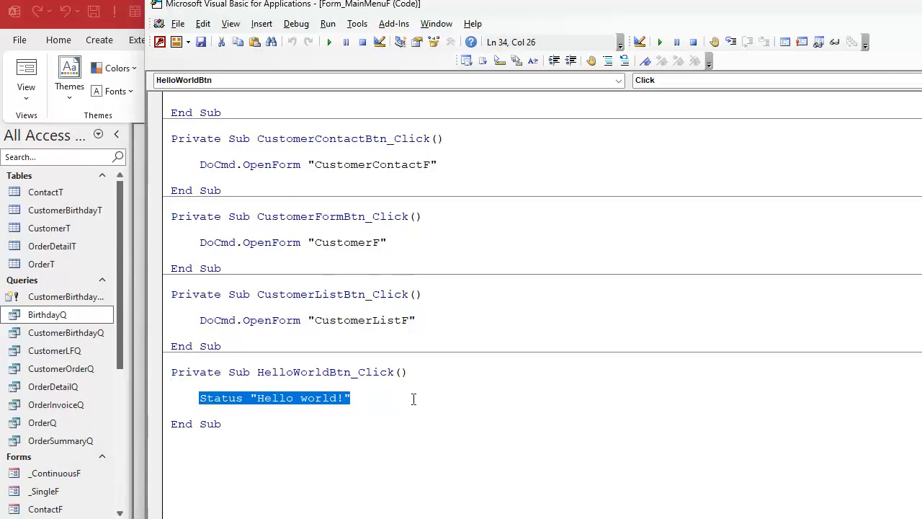
pyautogui.press('Delete')
pyautogui.press('Return')
pyautogui.press('Return')
pyautogui.press('Return')
pyautogui.press('Up')
pyautogui.press('Up')
pyautogui.press('Up')
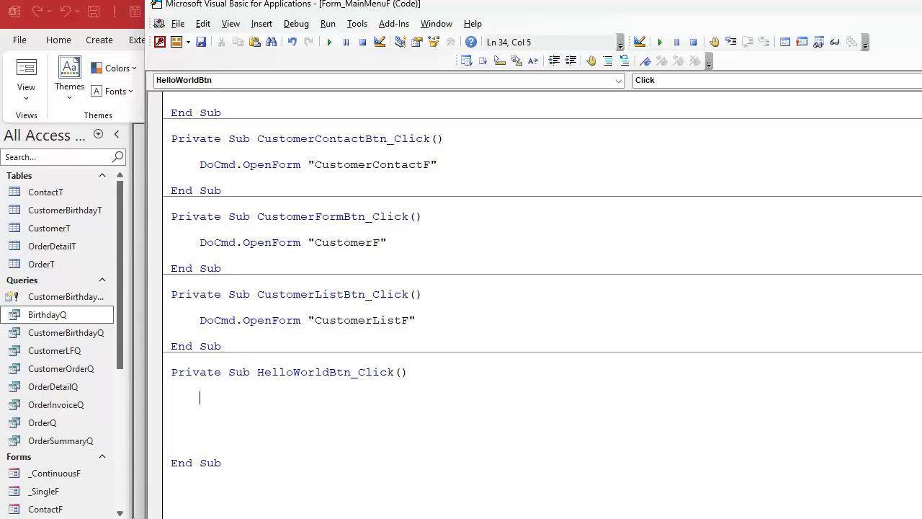
# Return to the database window and widen the object list enough to read the make-table query's full name
pyautogui.click(72, 296)
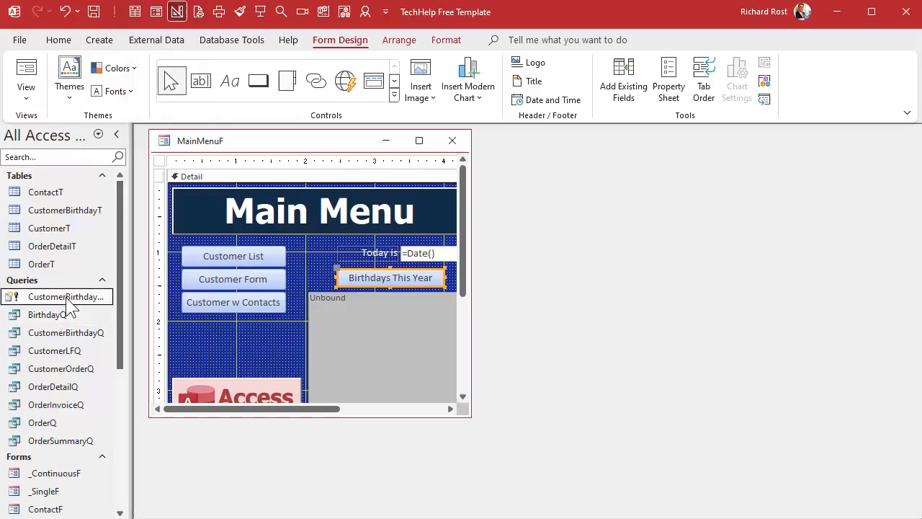
pyautogui.moveTo(130, 290); pyautogui.dragTo(173, 290)
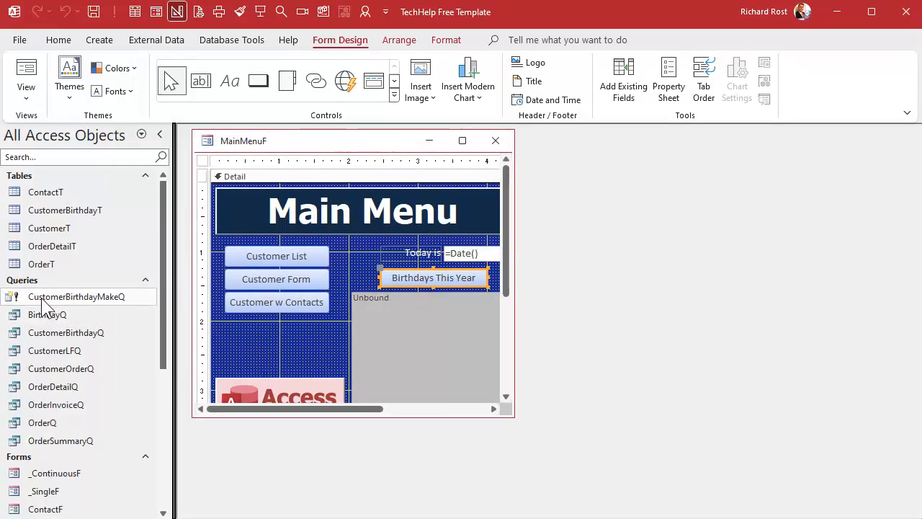
# Add a DoCmd.OpenQuery "CustomerBirthdayMakeQ" line to the HelloWorldBtn_Click procedure in the main menu form's code
pyautogui.hotkey('alt', 'F11')
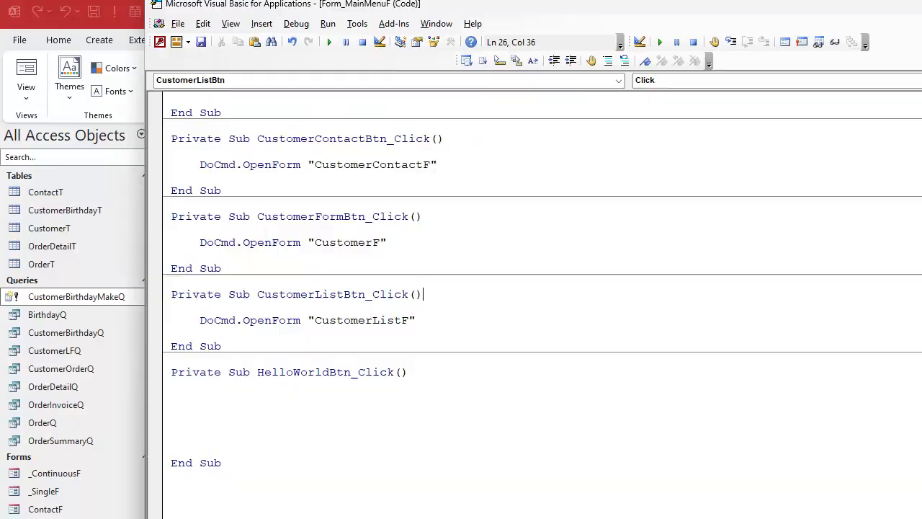
pyautogui.click(229, 396)
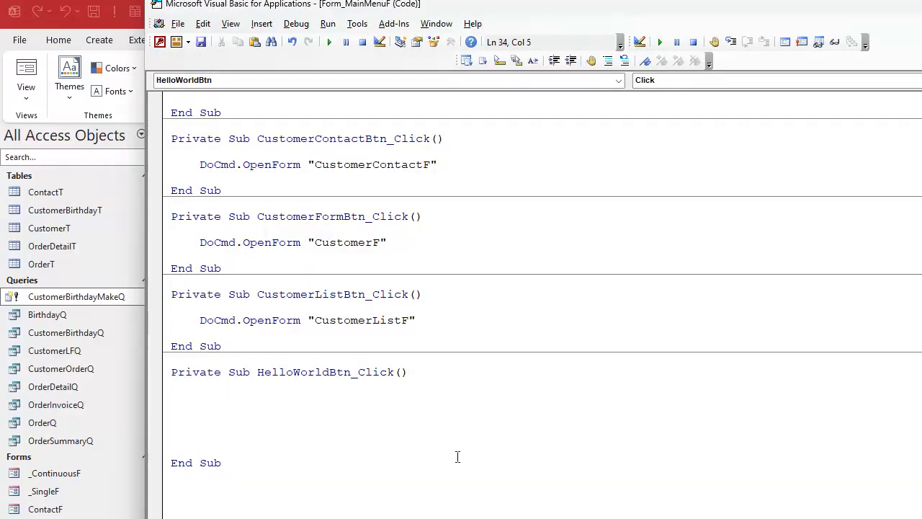
pyautogui.write('docmd.openquery')
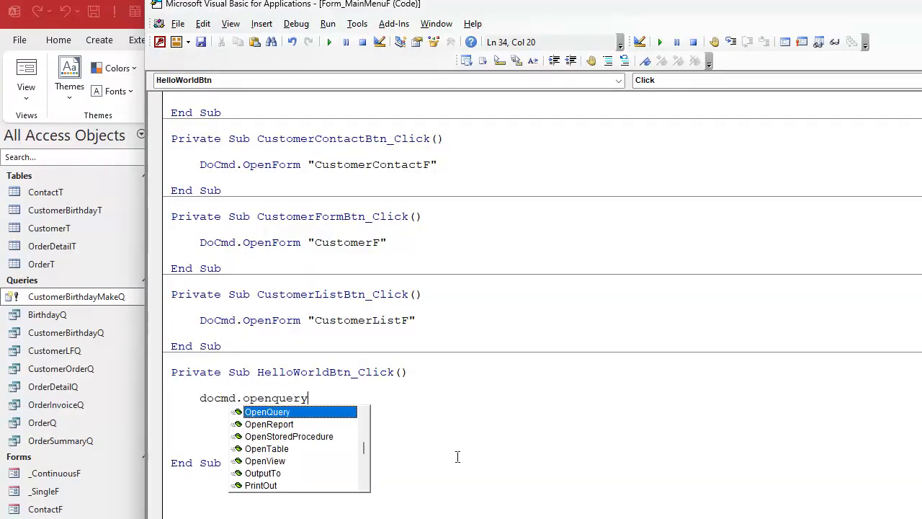
pyautogui.write(' "CustomerBirth')
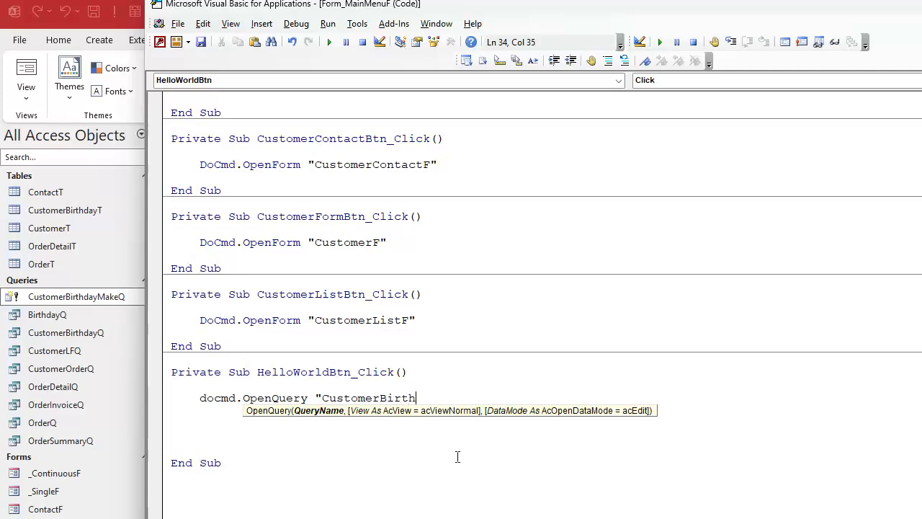
pyautogui.write('dayMakeQ"')
pyautogui.press('Return')
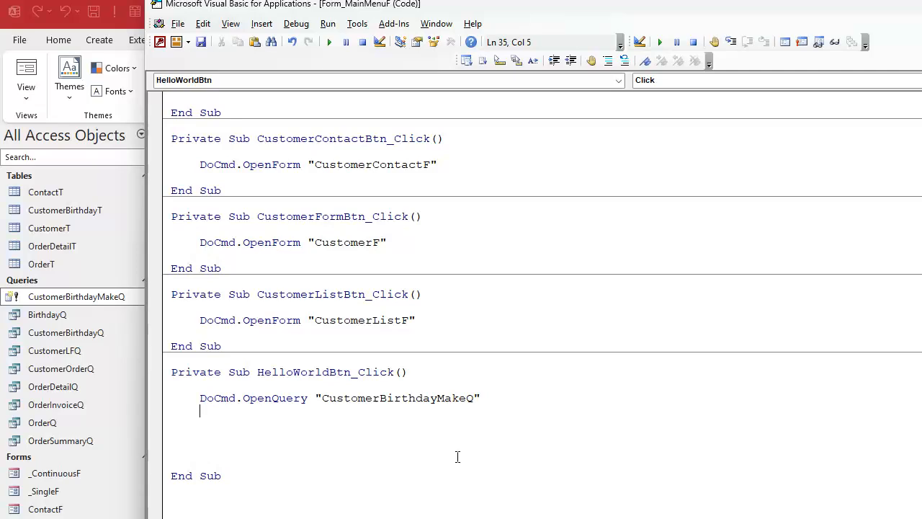
# Add a DoCmd.OpenQuery "CustomerBirthdayQ" line below the make-table query line and remove the extra blank lines before End Sub
pyautogui.write('Docmd.OpenQuery "')
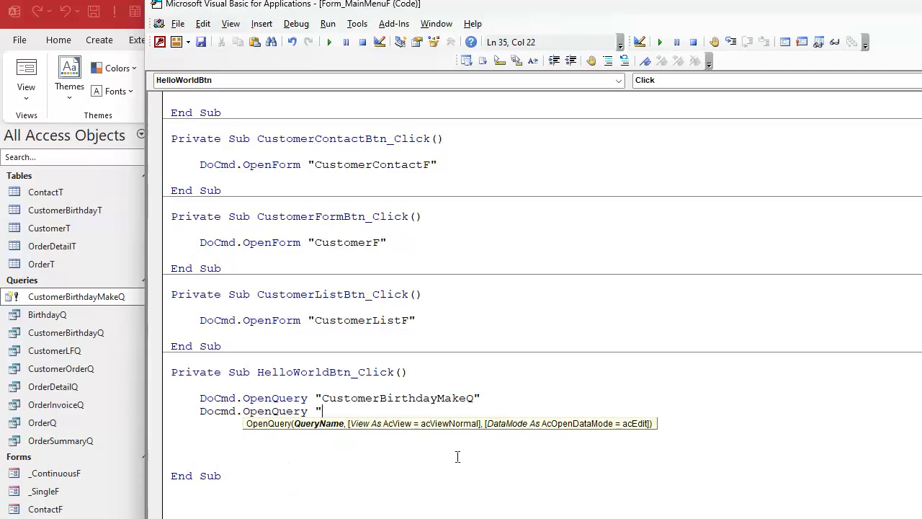
pyautogui.write('CustomerBirthda')
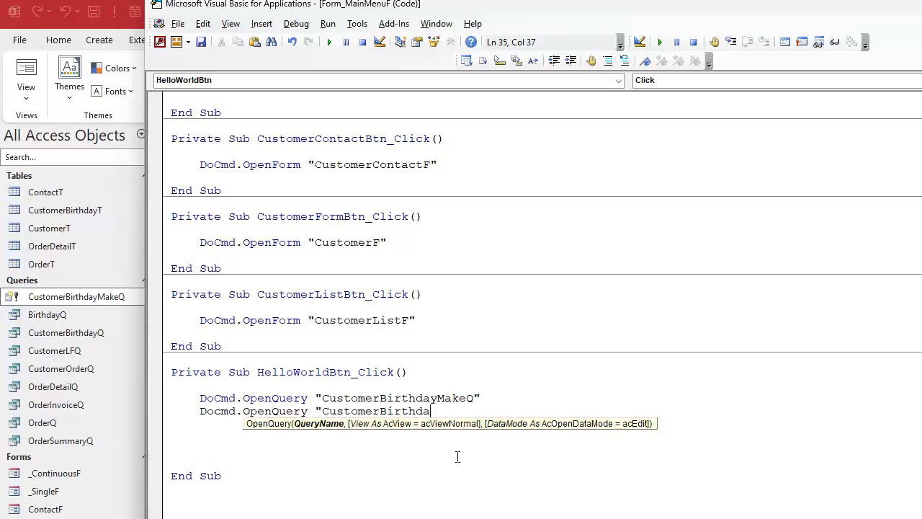
pyautogui.write('yQ')
pyautogui.press('Return')
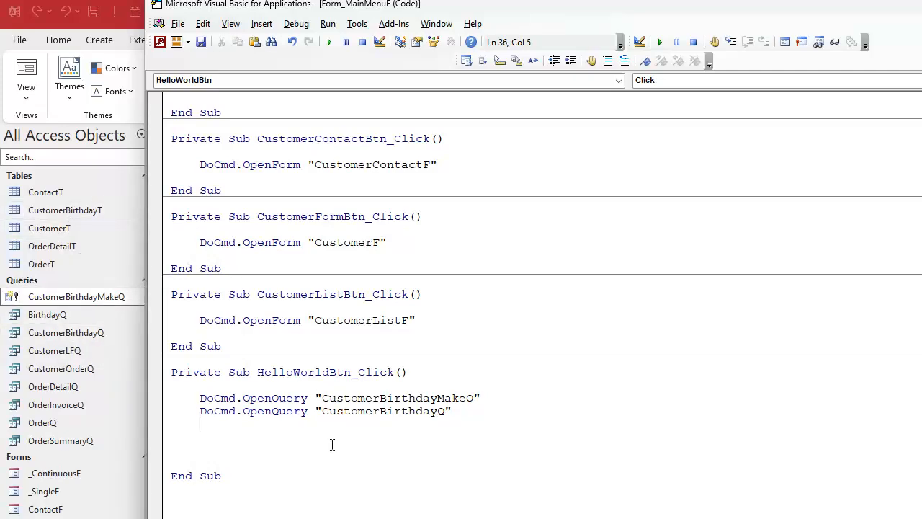
pyautogui.press('Delete')
pyautogui.press('Delete')
pyautogui.press('Delete')
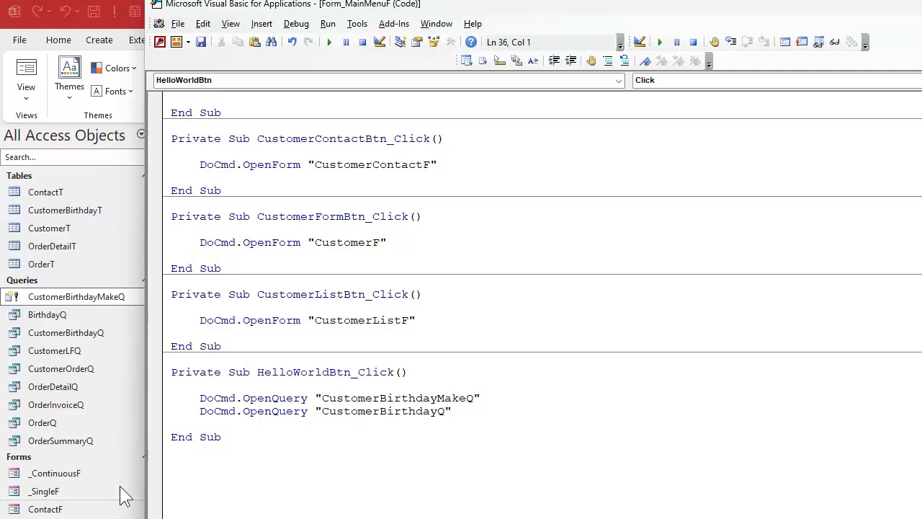
# Close and reopen the main menu form, run Birthdays This Year, and allow the existing CustomerBirthdayT table to be replaced
pyautogui.click(108, 468)
pyautogui.click(495, 141)
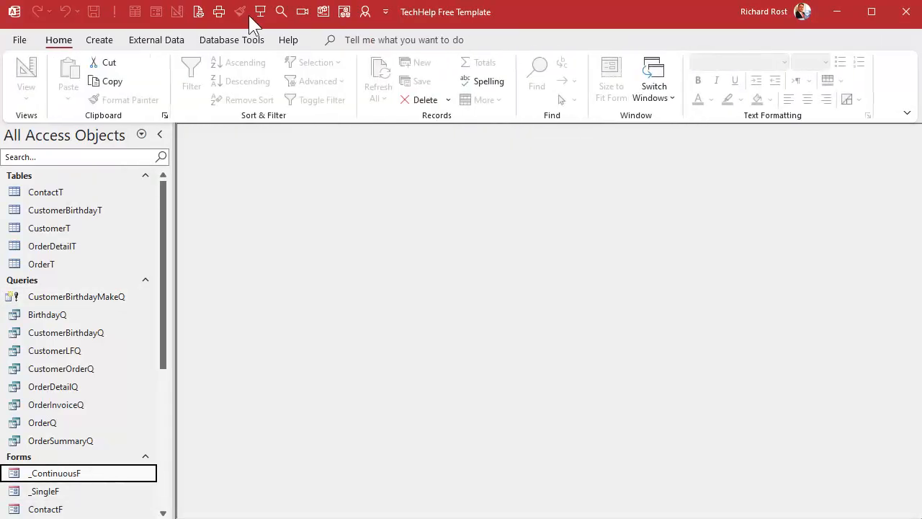
pyautogui.click(258, 13)
pyautogui.click(413, 243)
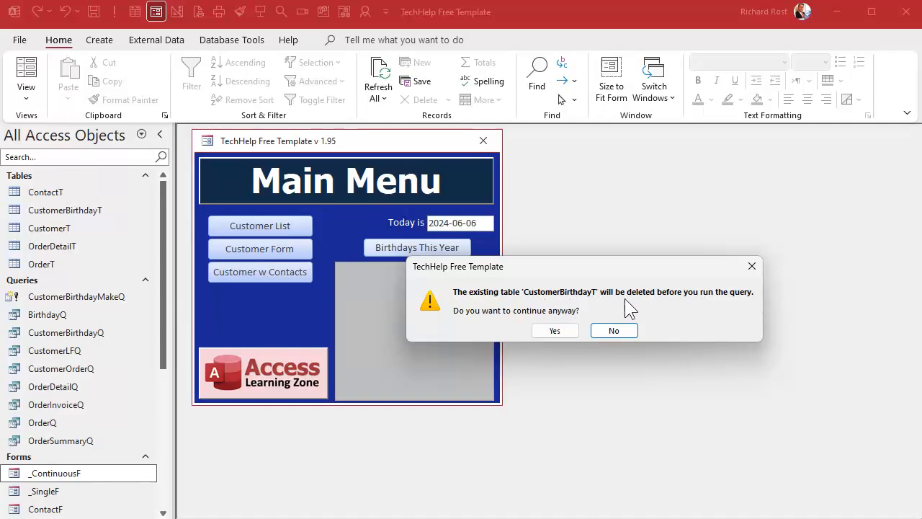
pyautogui.click(552, 331)
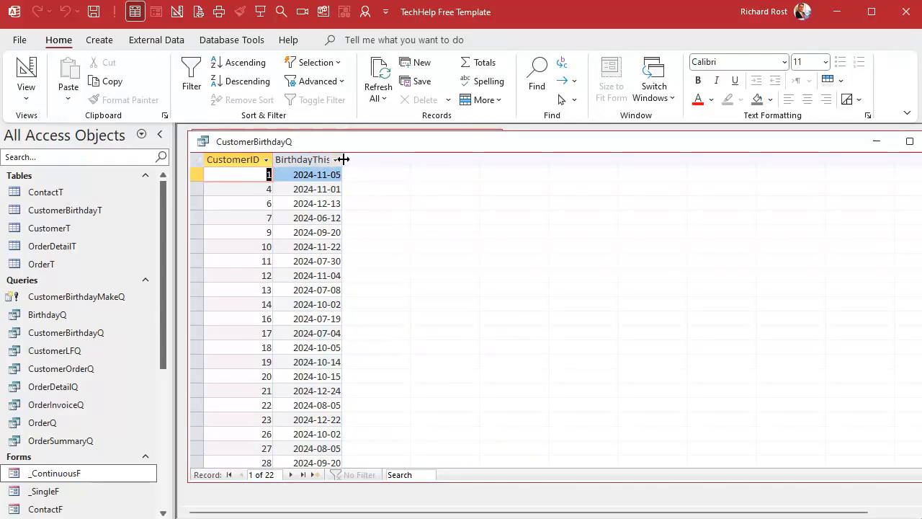
# Widen the BirthdayThisYear column to fit its heading, review the records, and close CustomerBirthdayQ, saving the layout
pyautogui.moveTo(341, 159); pyautogui.dragTo(362, 159)
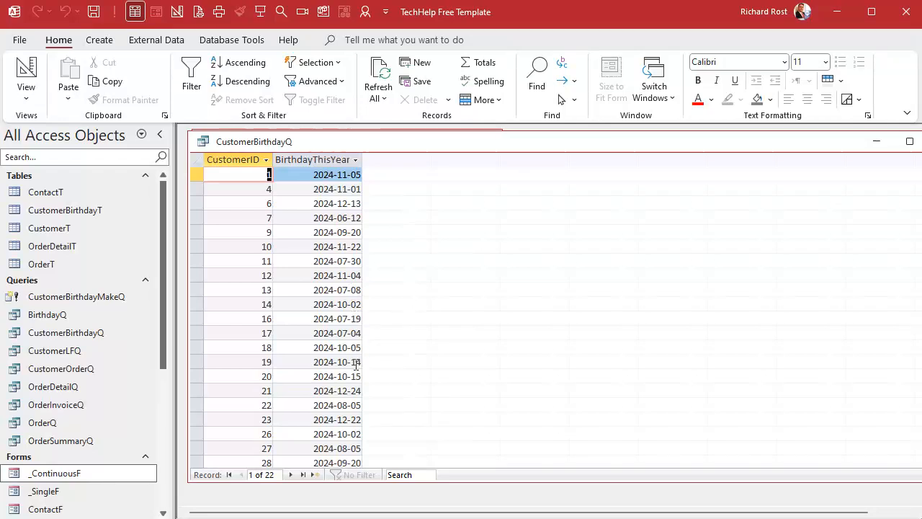
pyautogui.scroll(-3, 362, 362)
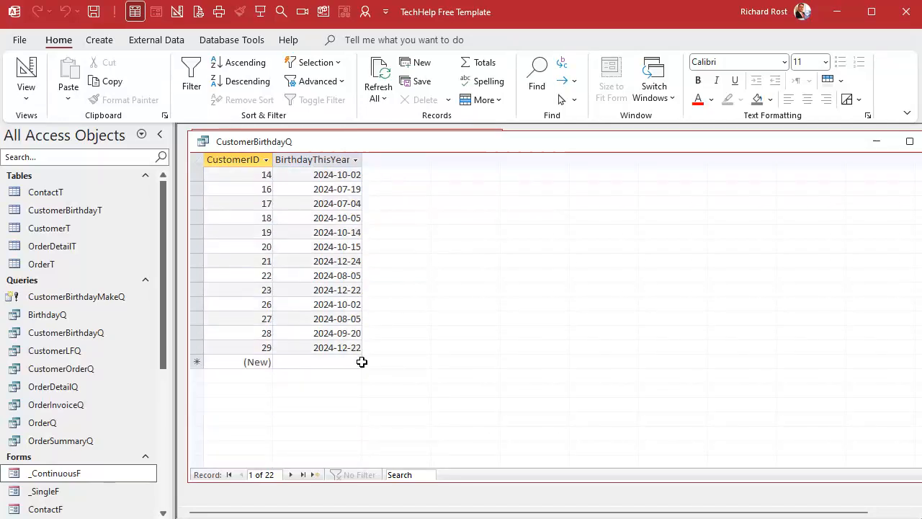
pyautogui.scroll(3, 361, 362)
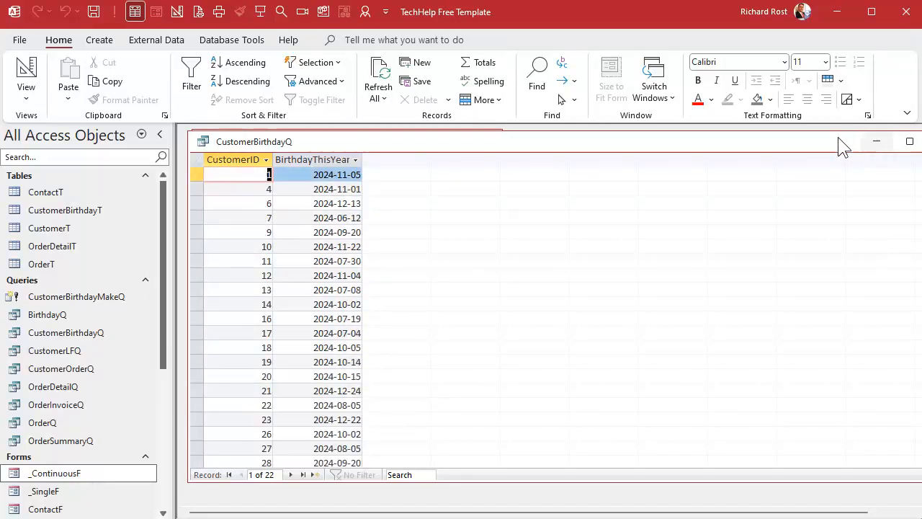
pyautogui.click(205, 142)
pyautogui.click(207, 144)
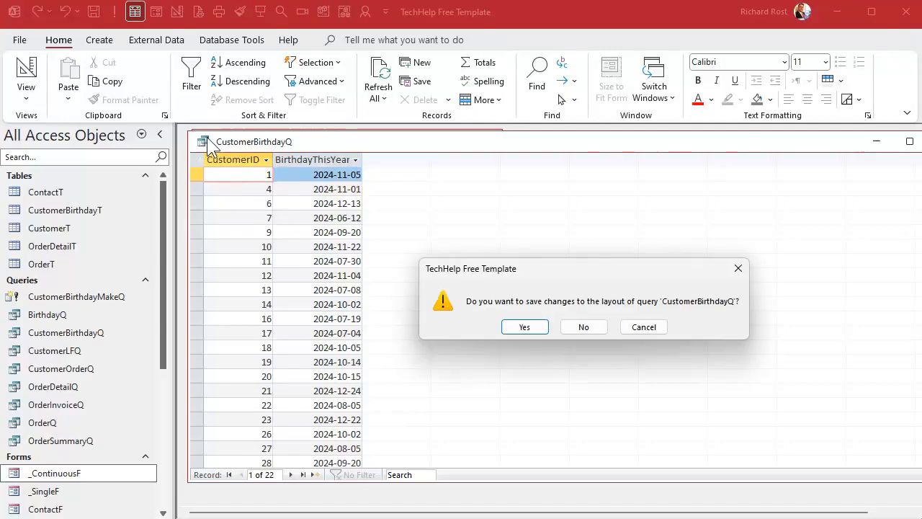
pyautogui.click(511, 326)
# Insert DoCmd.SetWarnings False above the two OpenQuery lines in the HelloWorldBtn_Click procedure
pyautogui.hotkey('alt', 'F11')
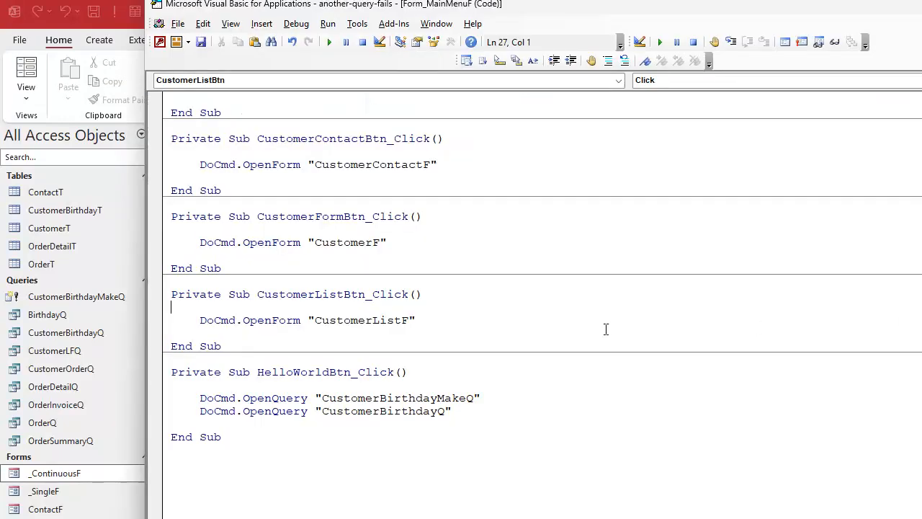
pyautogui.click(306, 383)
pyautogui.press('Return')
pyautogui.press('Tab')
pyautogui.write('d')
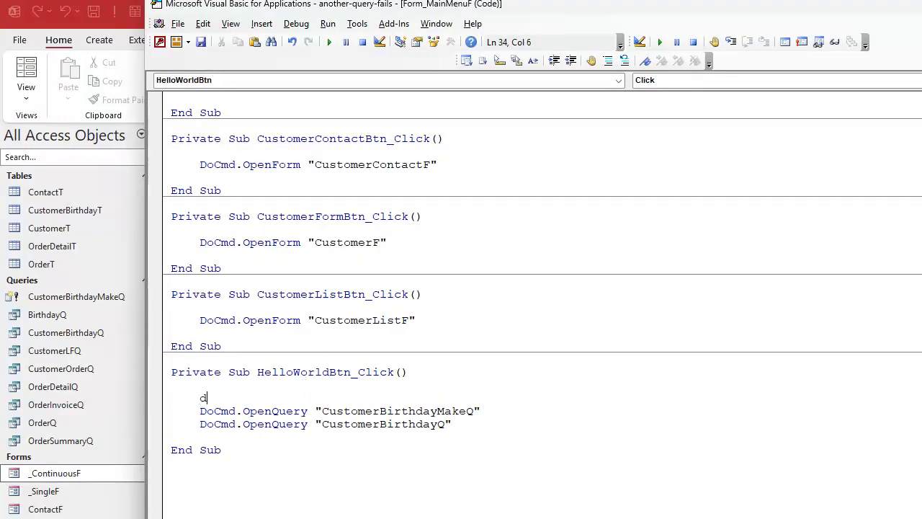
pyautogui.write('ocmd.setwarnings false')
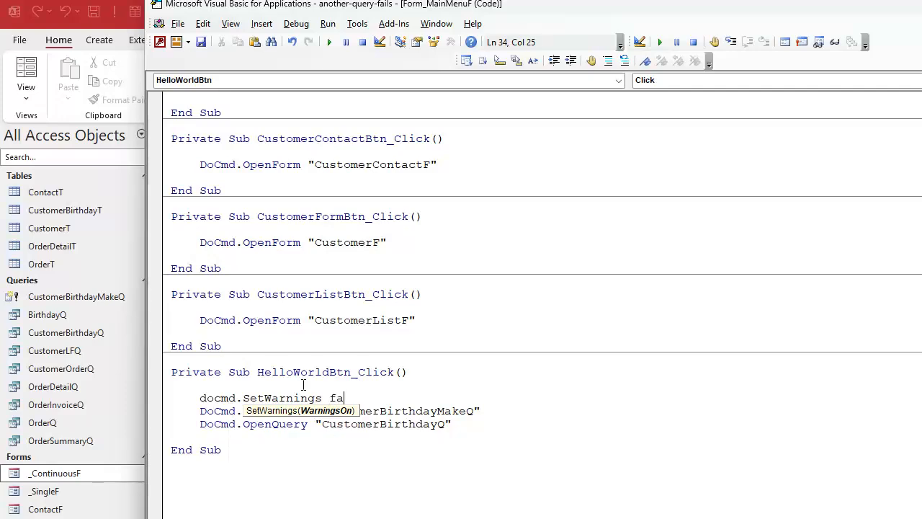
# Add DoCmd.SetWarnings True after the two OpenQuery lines in the HelloWorldBtn_Click procedure
pyautogui.press('Down')
pyautogui.press('Down')
pyautogui.press('Down')
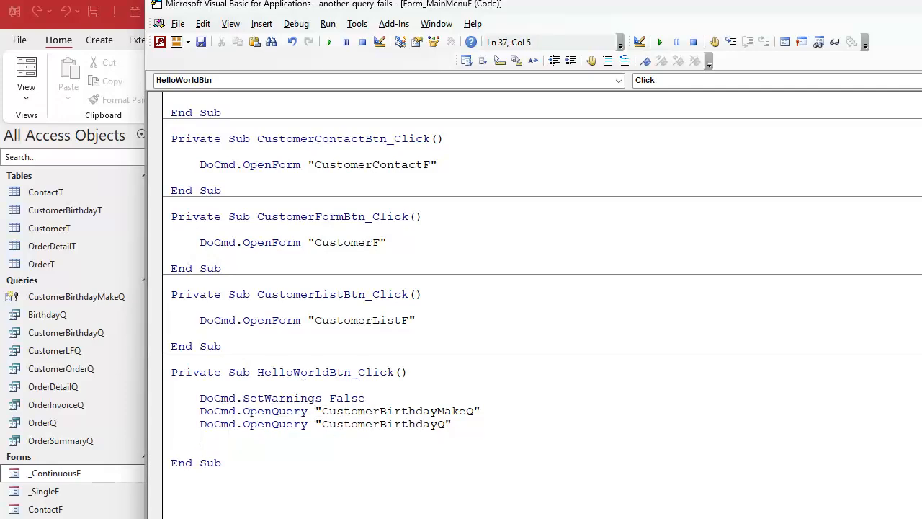
pyautogui.write('docmd.setw')
pyautogui.write('arnings true')
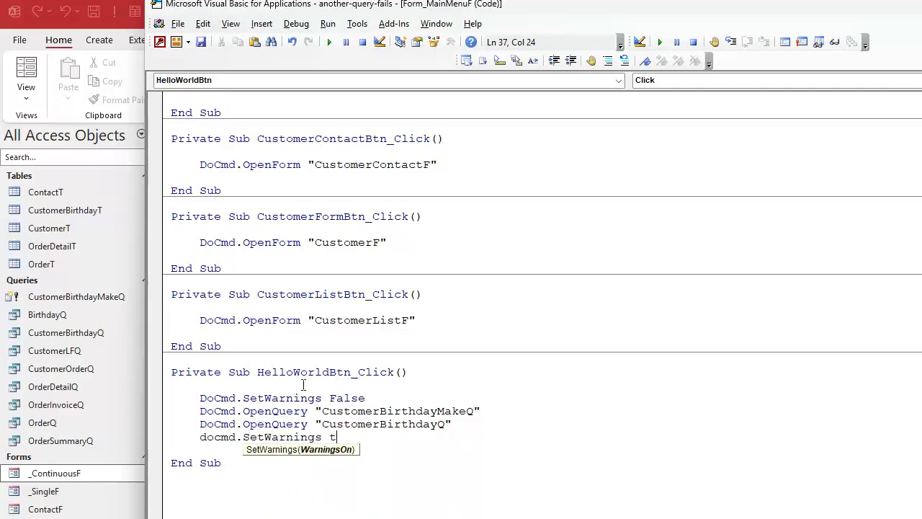
pyautogui.press('Down')
pyautogui.press('Down')
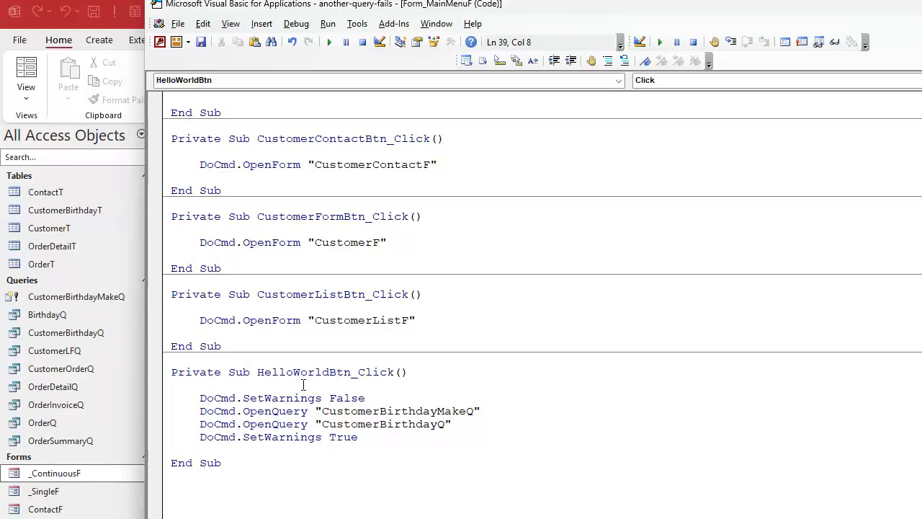
# Test the Birthdays This Year button on the main menu, check the query results, and close the query
pyautogui.click(101, 314)
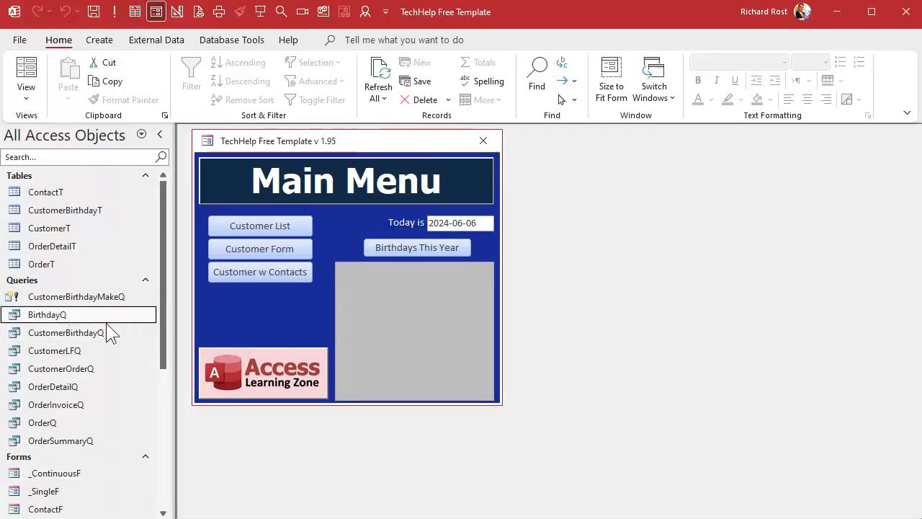
pyautogui.click(405, 248)
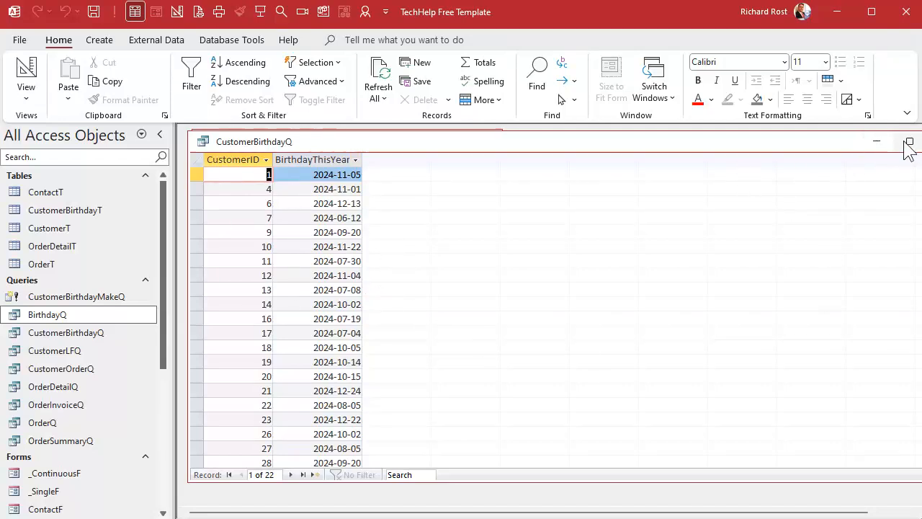
pyautogui.click(205, 142)
pyautogui.click(206, 144)
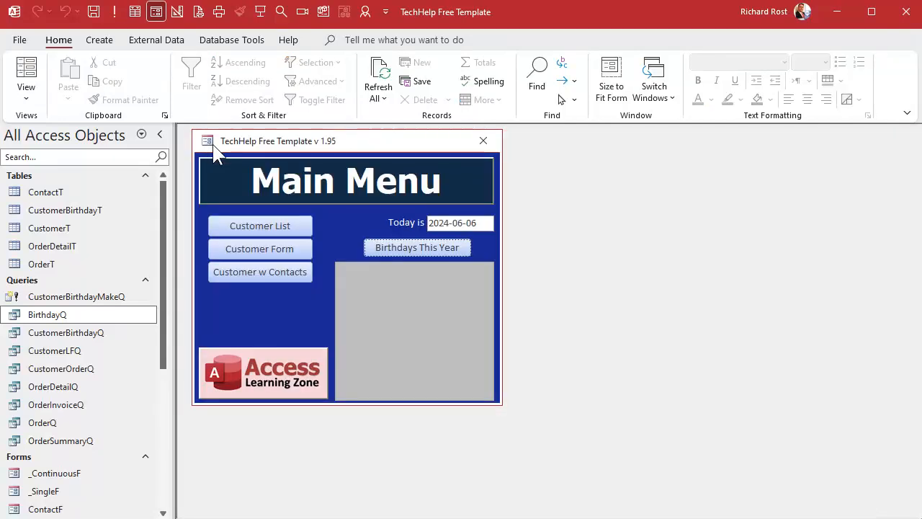
# Open CustomerBirthdayQ in Design View, add the CustomerT table, and move and enlarge its field list beside CustomerBirthdayT
pyautogui.click(68, 332)
pyautogui.rightClick(70, 333)
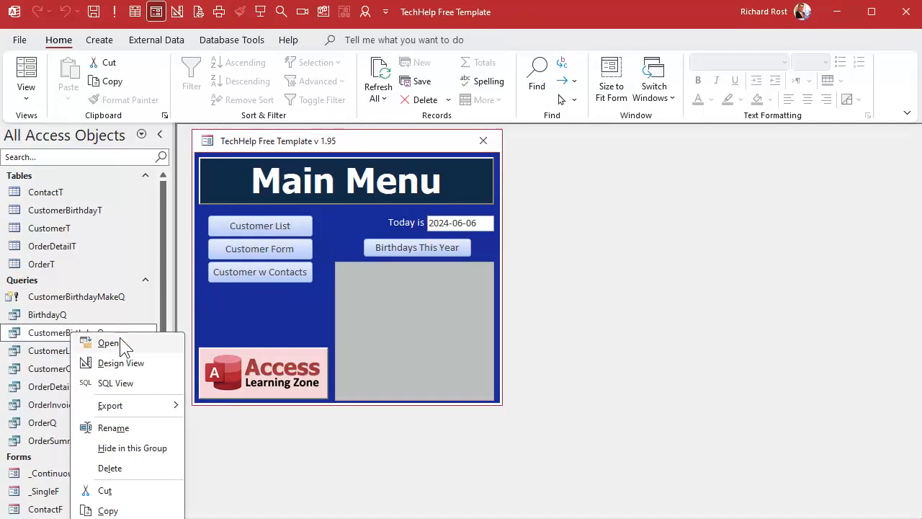
pyautogui.click(117, 360)
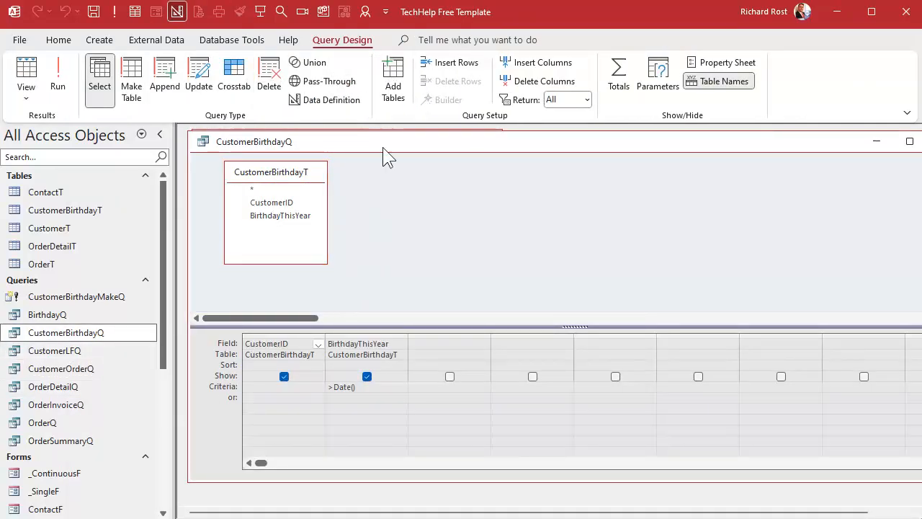
pyautogui.click(392, 79)
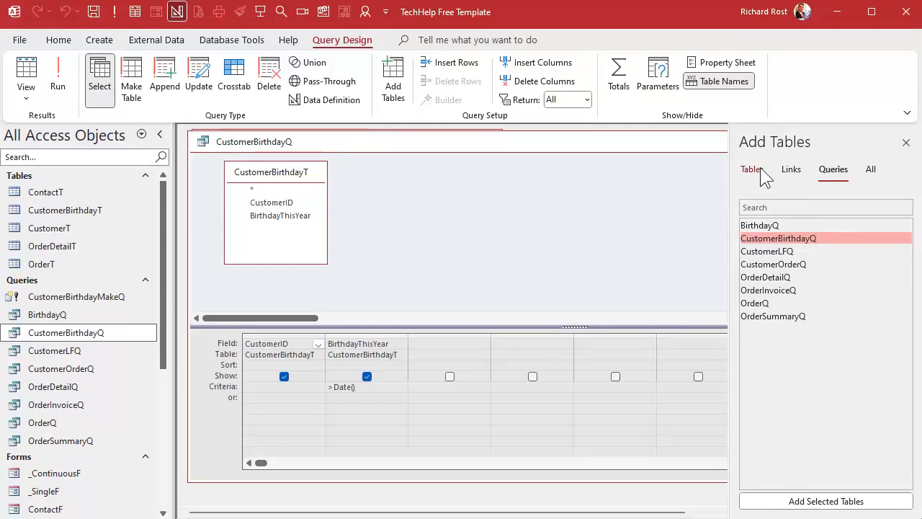
pyautogui.click(755, 169)
pyautogui.doubleClick(800, 249)
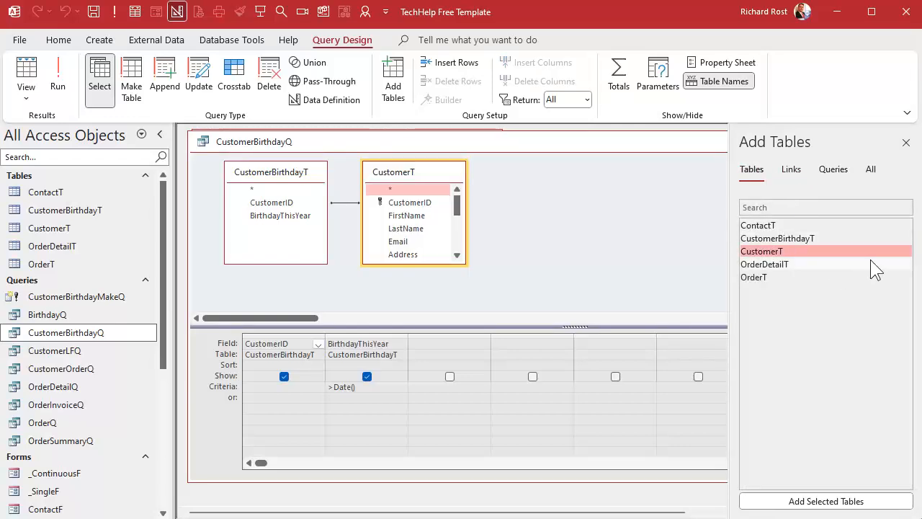
pyautogui.click(906, 142)
pyautogui.moveTo(419, 176); pyautogui.dragTo(504, 178)
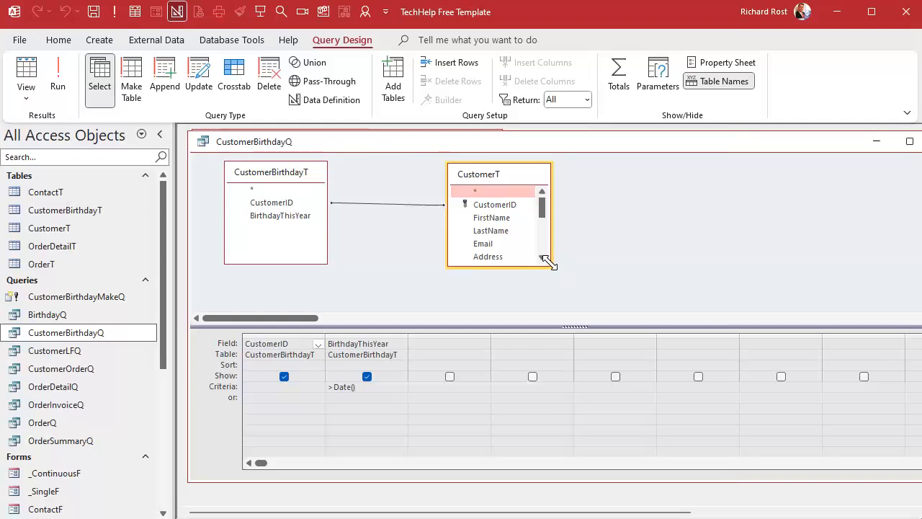
pyautogui.moveTo(553, 266); pyautogui.dragTo(623, 295)
# Add CustomerT's FirstName and LastName fields to the query, run it to check the records, and return to Design View
pyautogui.click(514, 217)
pyautogui.doubleClick(514, 218)
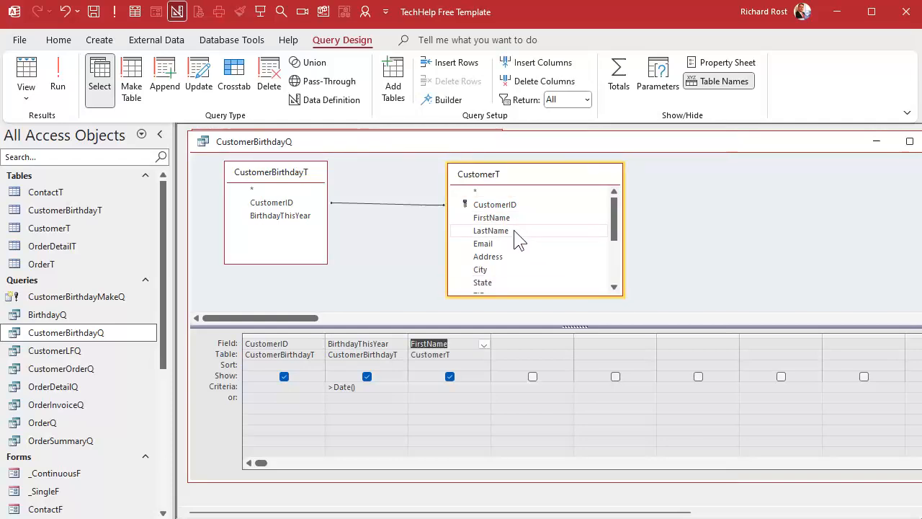
pyautogui.doubleClick(519, 231)
pyautogui.click(705, 257)
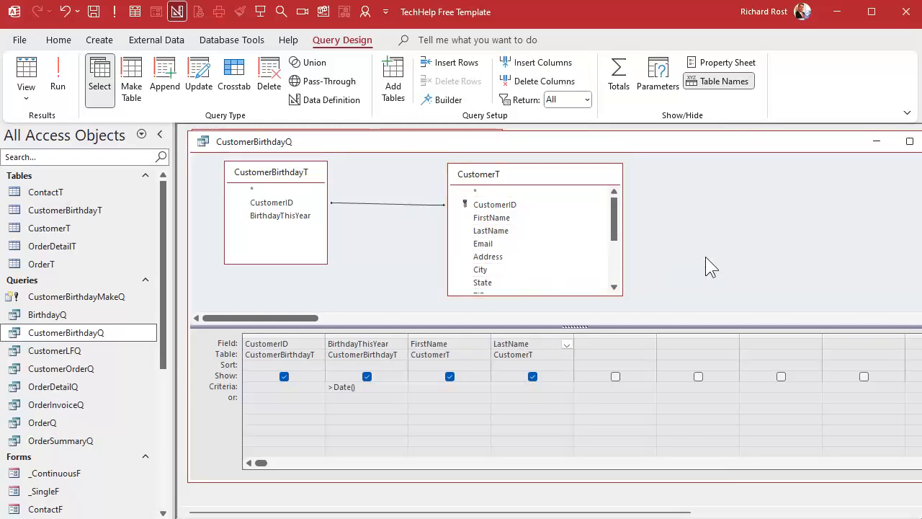
pyautogui.click(57, 75)
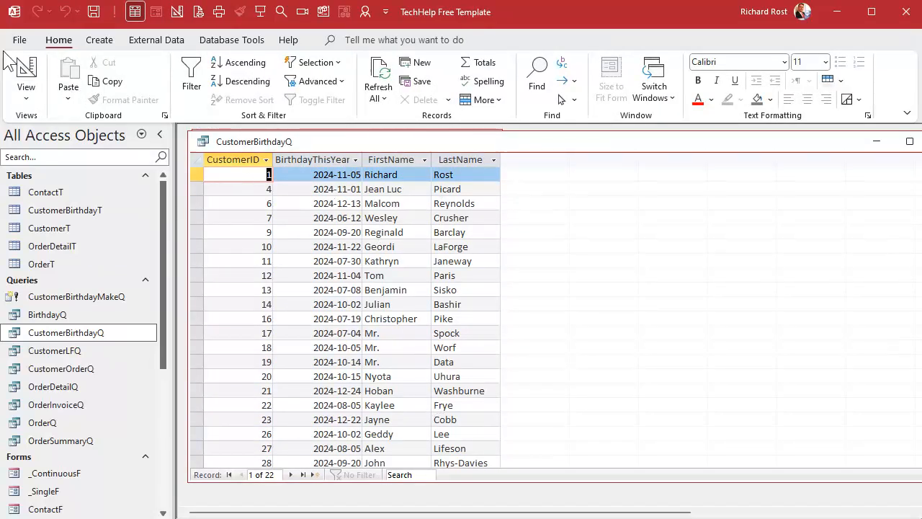
pyautogui.click(24, 71)
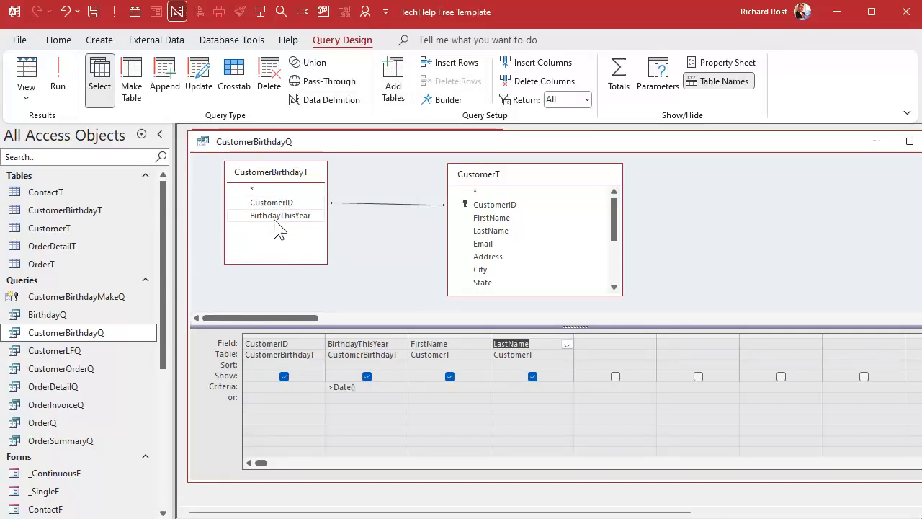
# Open BirthdayQ in Design View, examine its columns and the fields available in CustomerT, and close the query
pyautogui.rightClick(59, 315)
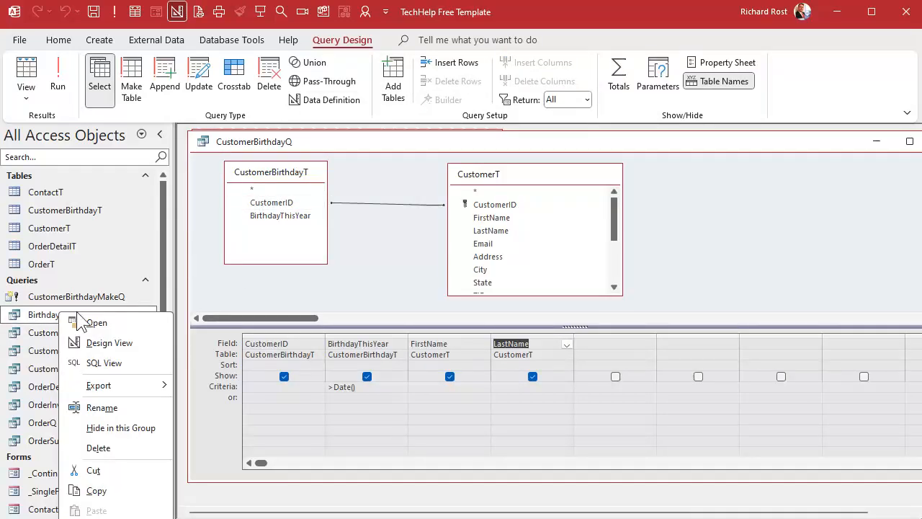
pyautogui.click(110, 343)
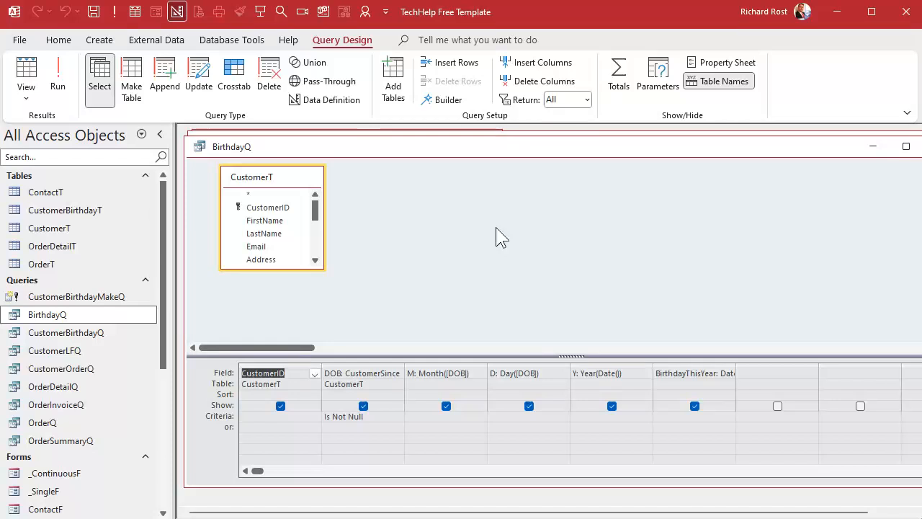
pyautogui.click(277, 366)
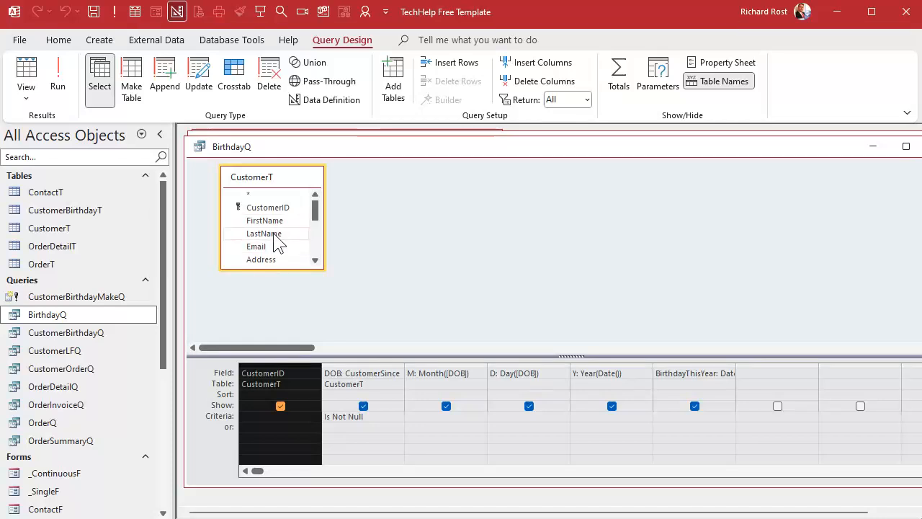
pyautogui.scroll(-2, 277, 248)
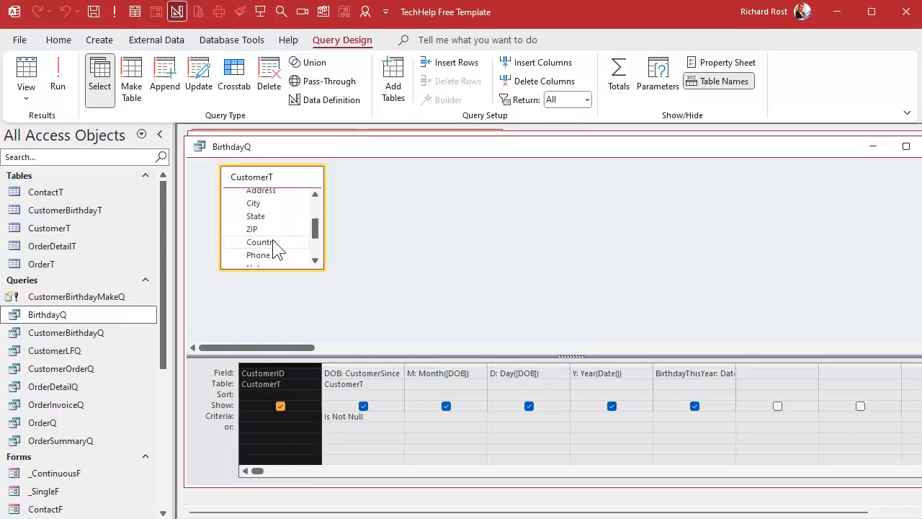
pyautogui.scroll(-1, 278, 249)
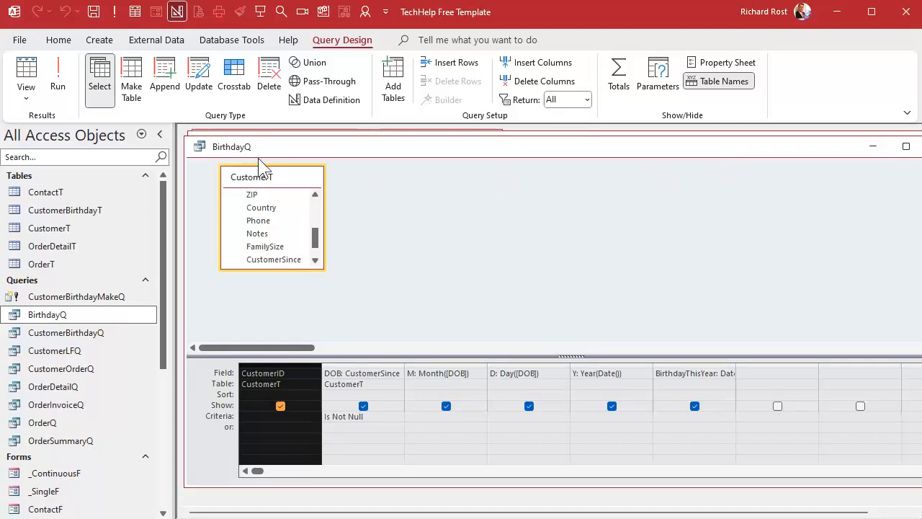
pyautogui.doubleClick(204, 144)
# Close the CustomerBirthdayQ design and open the main menu form's code in the Visual Basic editor
pyautogui.click(62, 296)
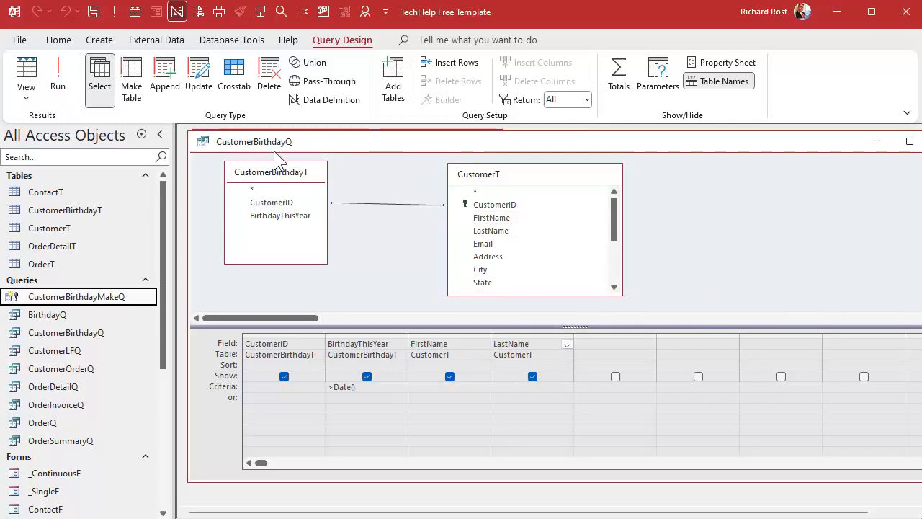
pyautogui.click(204, 142)
pyautogui.click(204, 142)
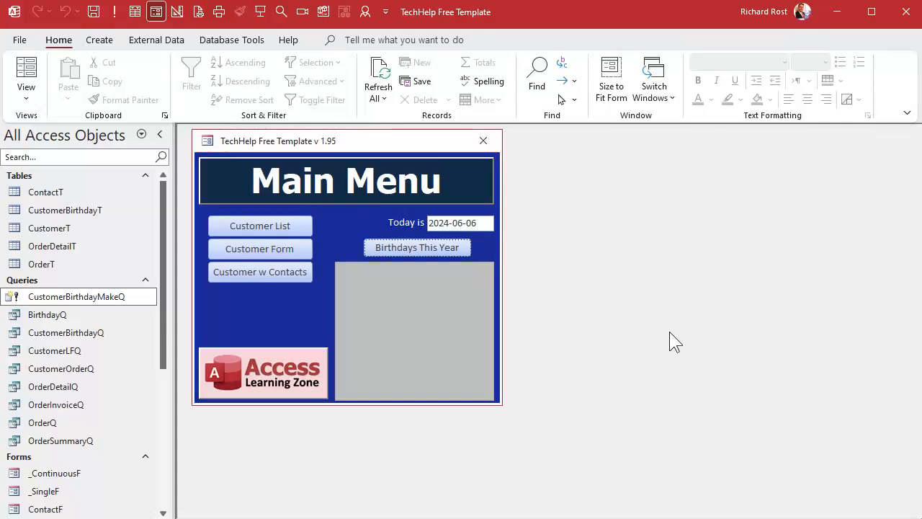
pyautogui.hotkey('alt', 'F11')
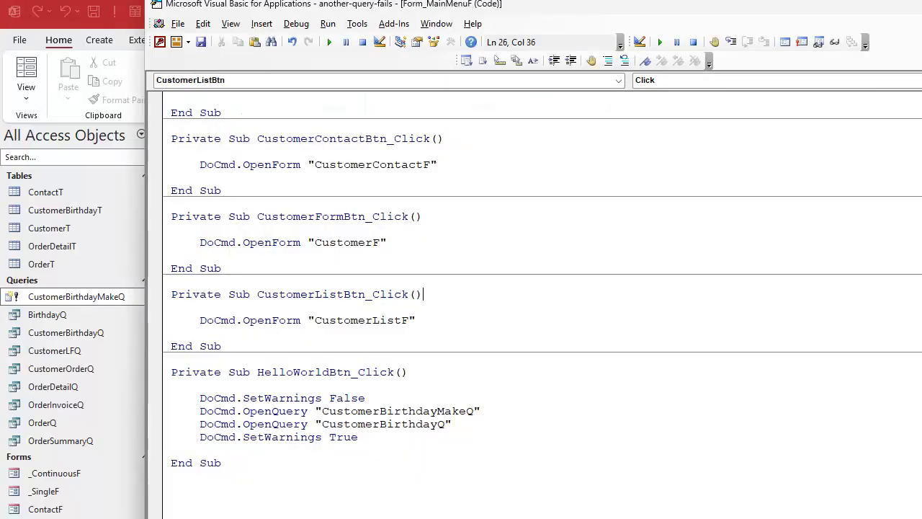